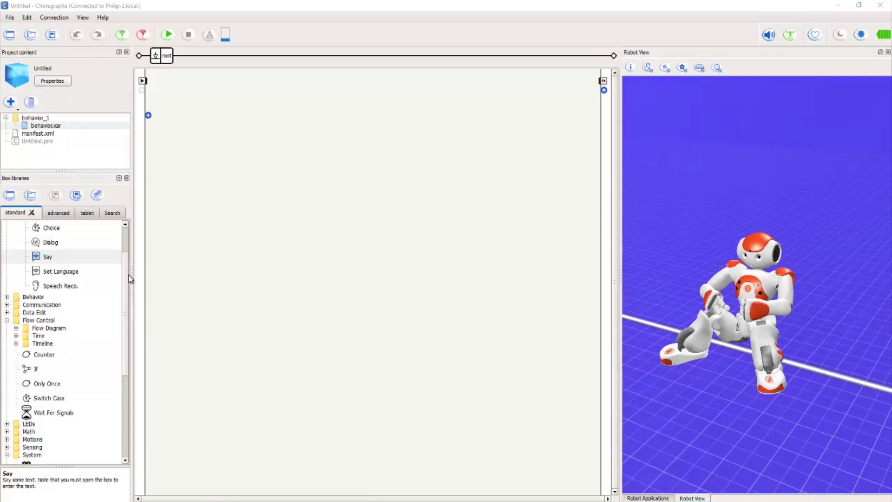
Step: Create a new Timeline box named High Five on the root diagram
click(115, 256)
scroll(127, 266, up, 1)
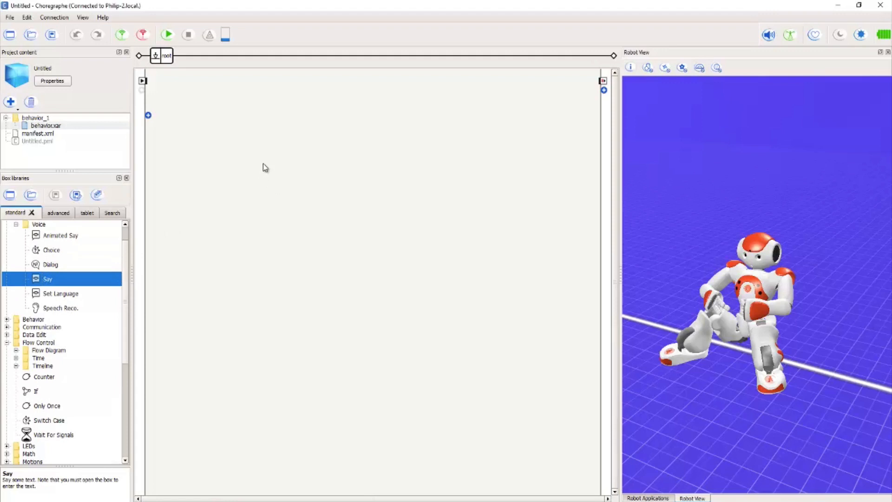
right_click(292, 161)
mouse_move(269, 206)
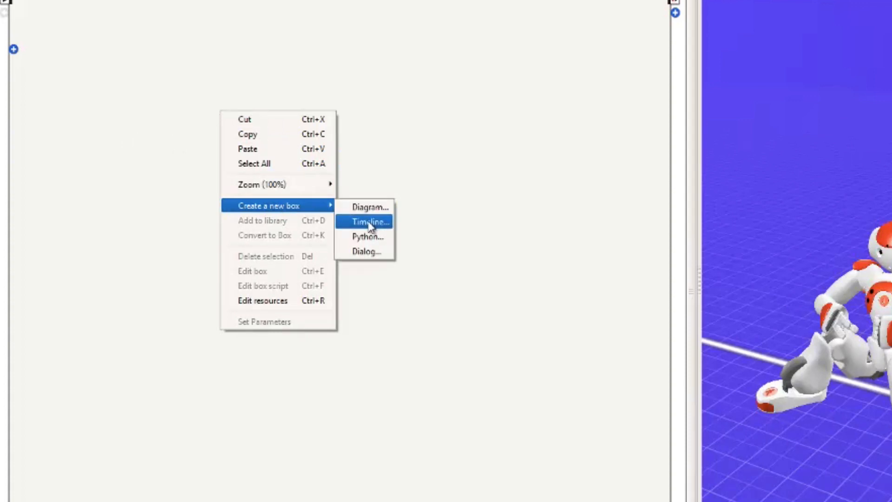
click(368, 222)
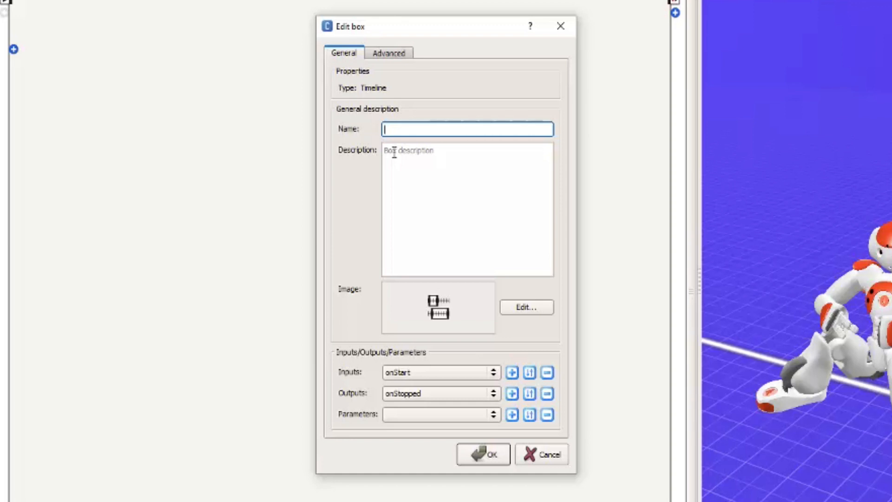
text(Ho)
text(Five)
Step: Set the box image to movement/setRobotPosture.png and confirm the High Five box
click(522, 307)
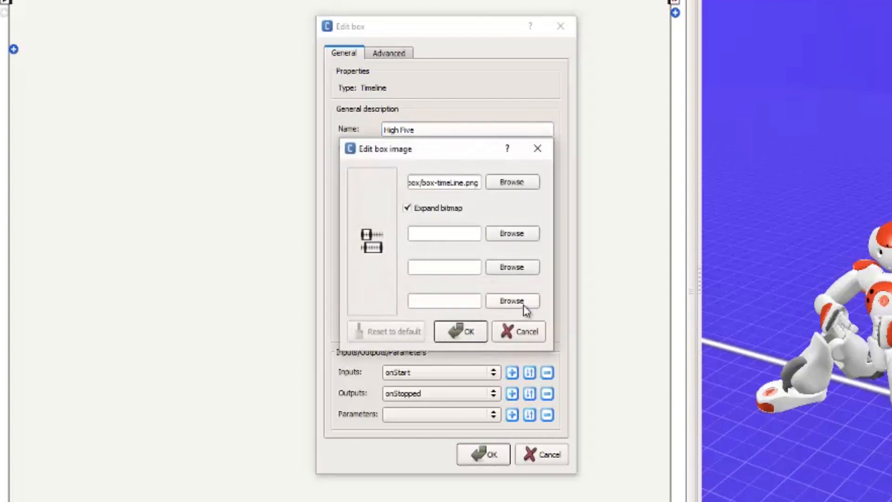
click(519, 186)
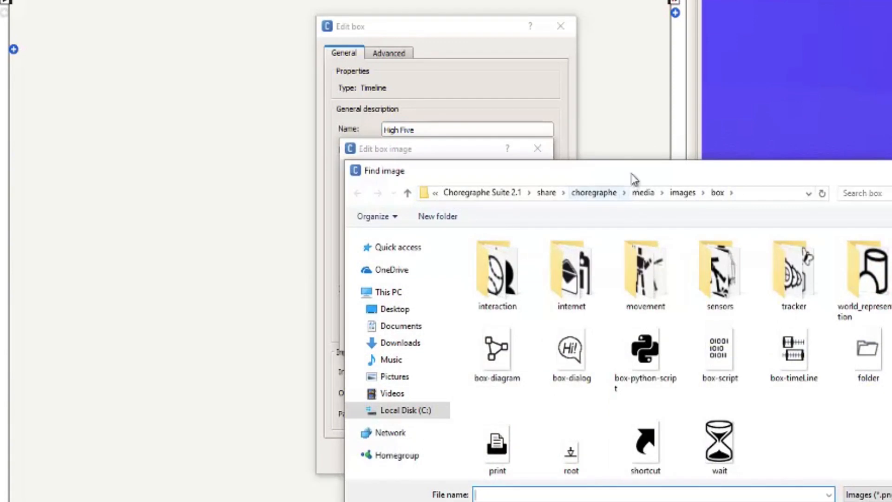
double_click(651, 272)
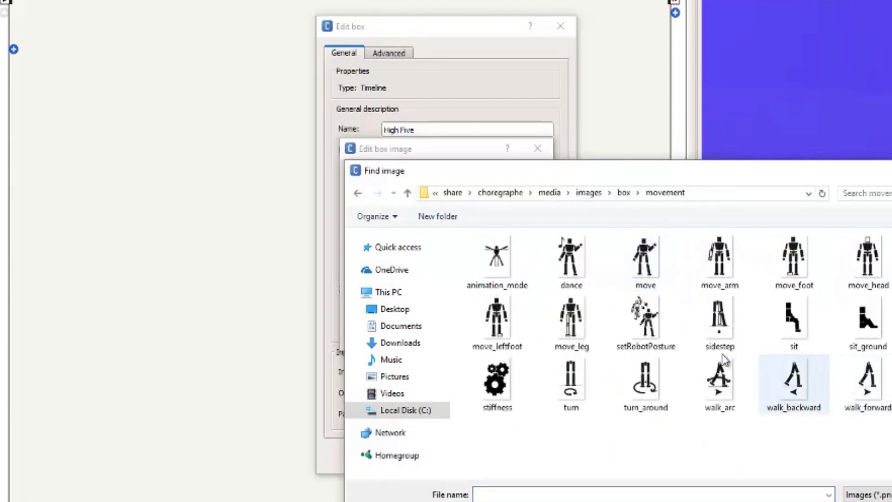
click(651, 330)
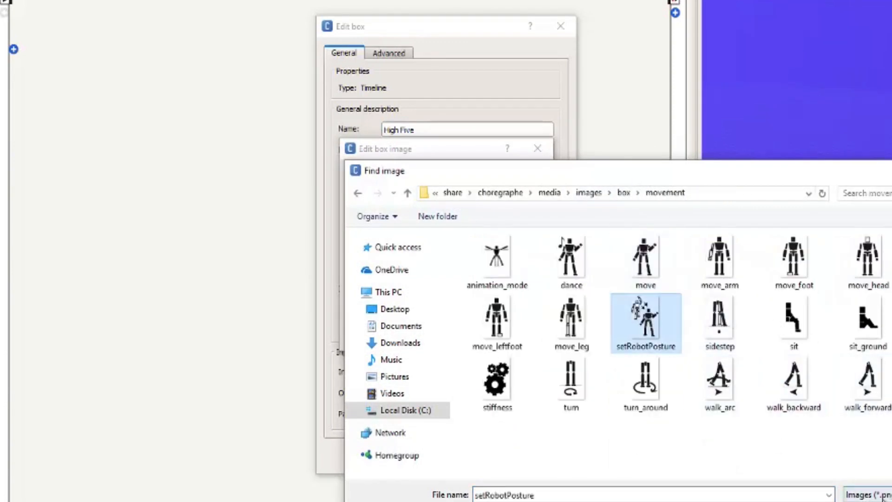
double_click(646, 321)
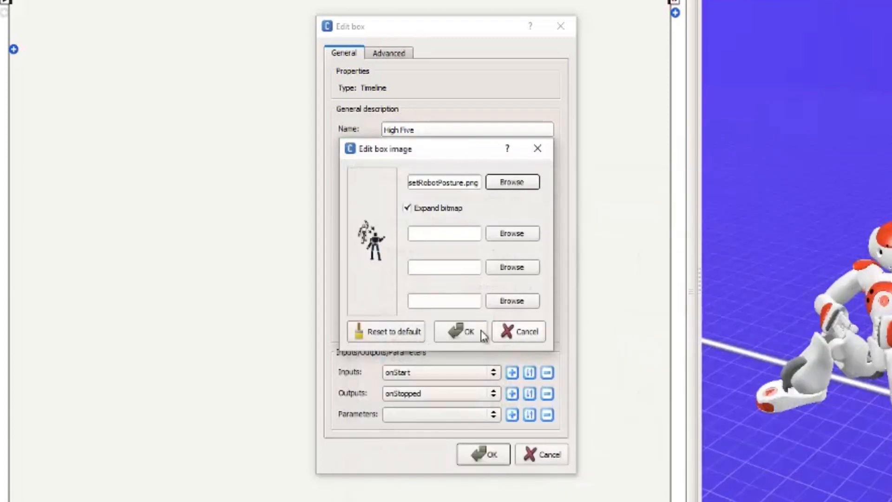
click(464, 330)
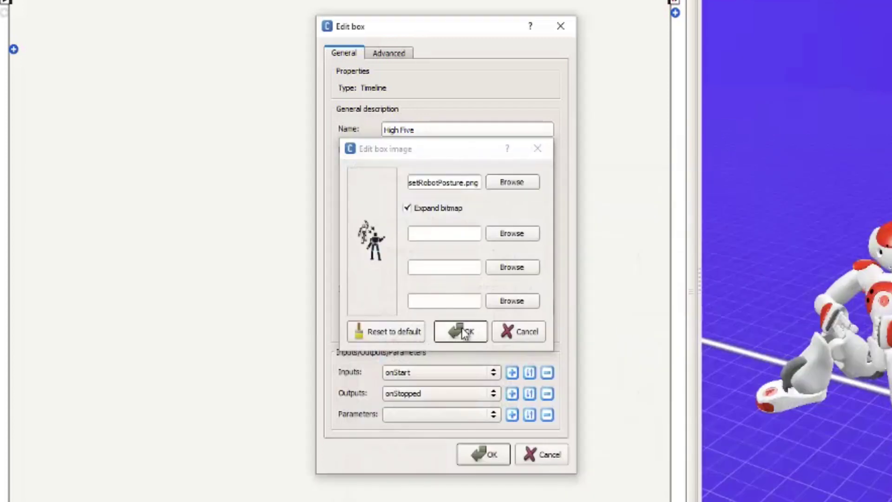
click(484, 454)
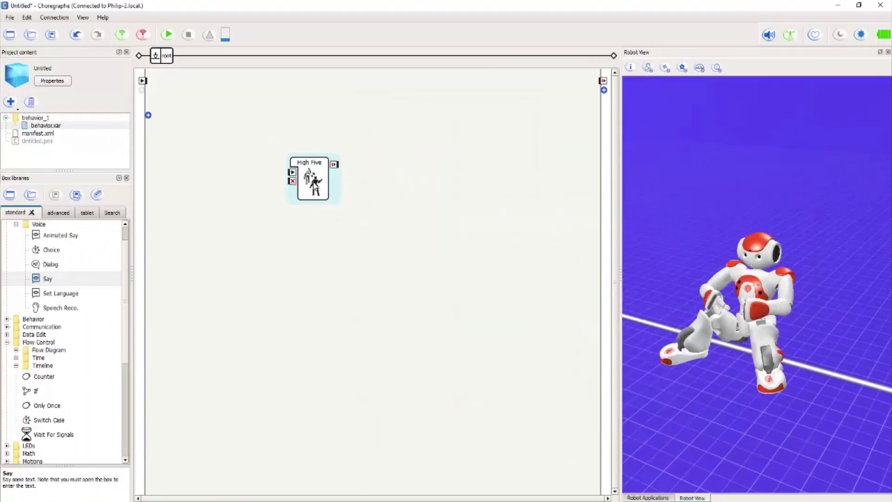
Step: Position the High Five box and enter its empty motion timeline, orbiting the Robot View
drag(313, 179, 345, 208)
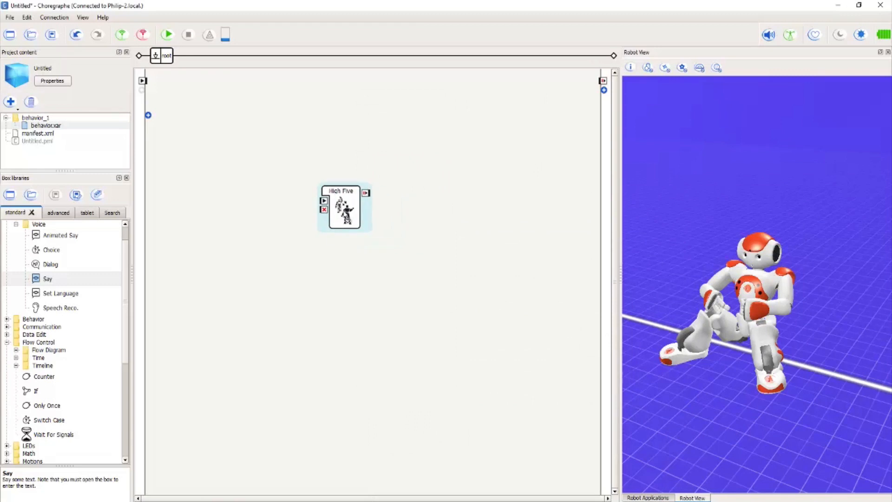
double_click(342, 198)
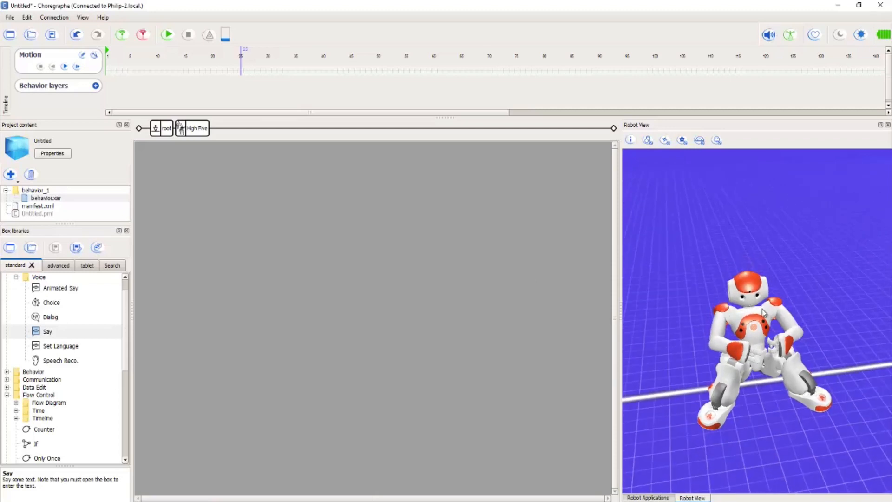
drag(722, 385, 718, 308)
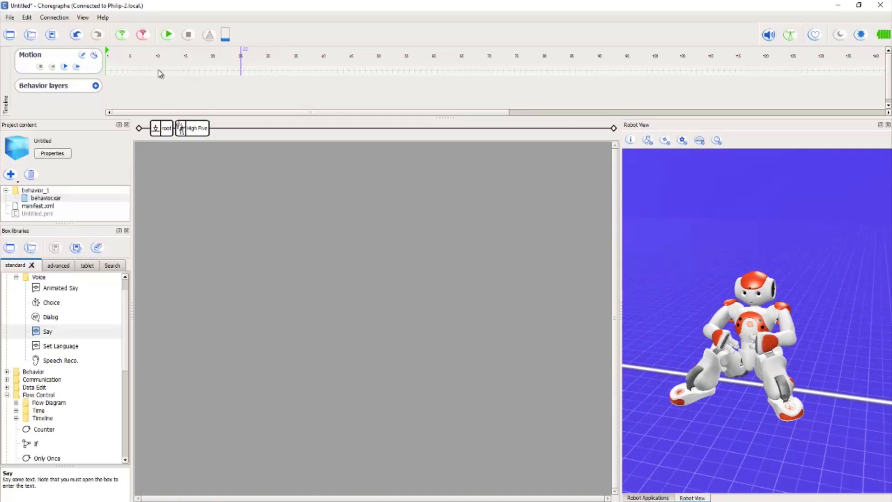
Step: Store whole-body pose keyframes at frames 10 and 100, then target frame 50
right_click(159, 73)
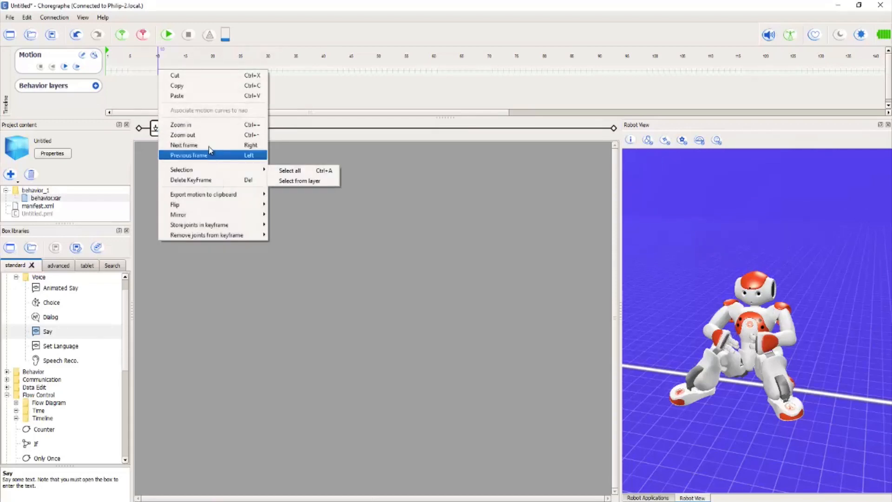
mouse_move(199, 225)
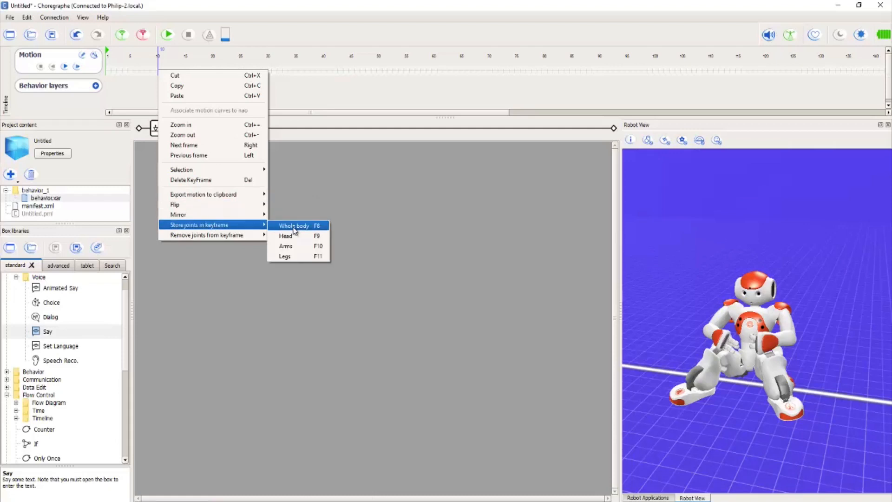
click(293, 231)
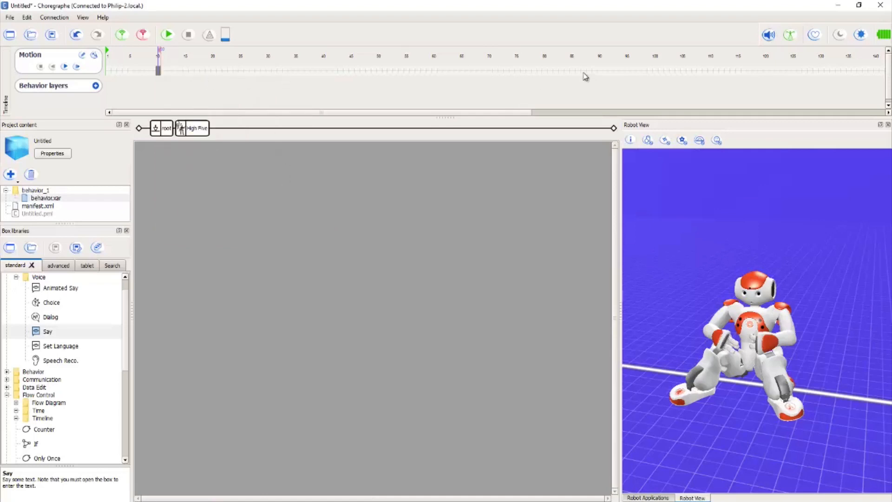
right_click(657, 71)
mouse_move(699, 225)
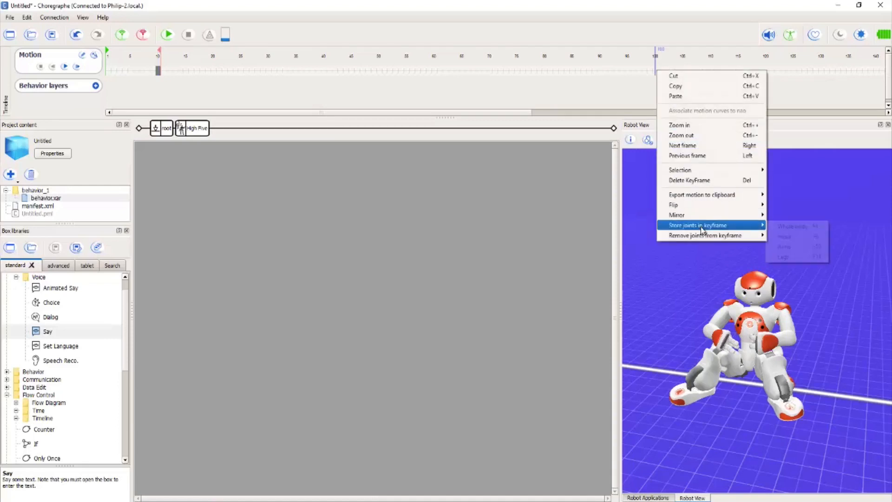
click(811, 230)
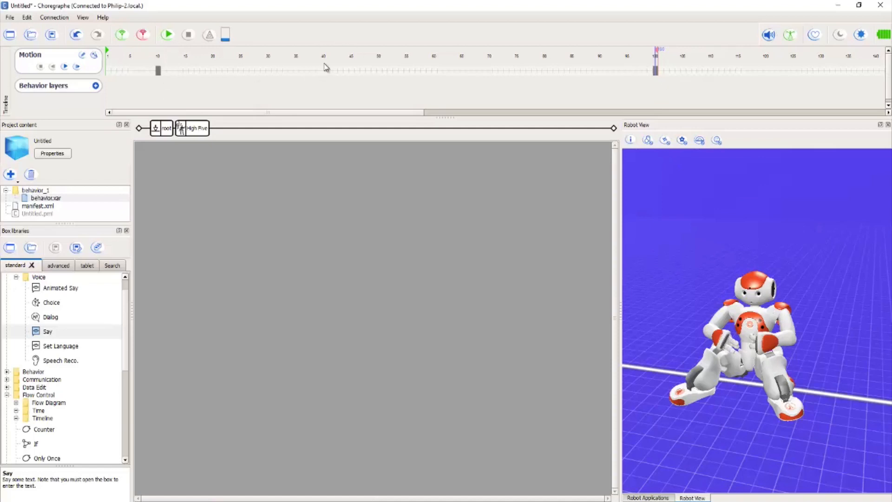
right_click(380, 73)
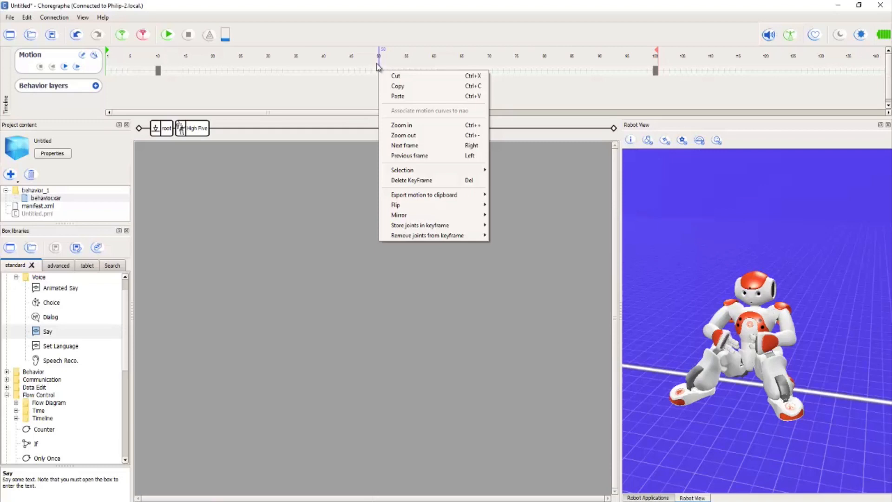
Step: Raise the arm (joints to -60.7° and -45.4°, hand partly closed) and store it as an Arms keyframe at frame 50
click(722, 319)
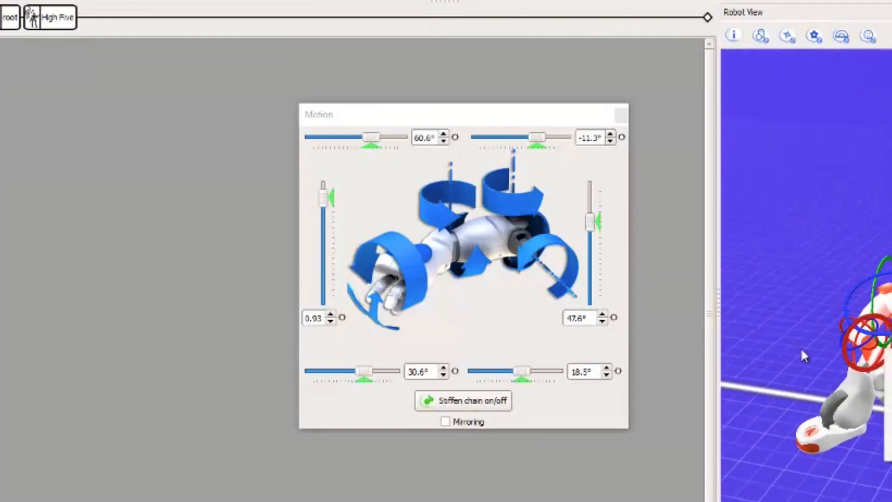
click(468, 402)
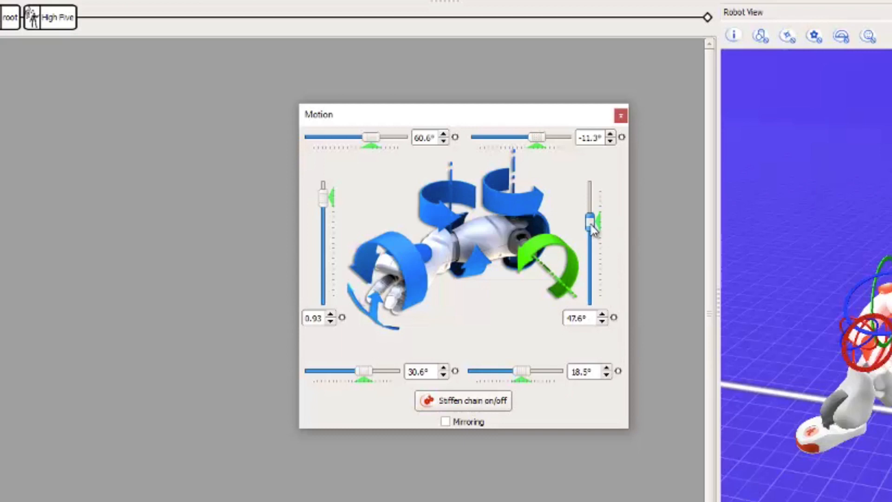
drag(591, 227, 593, 278)
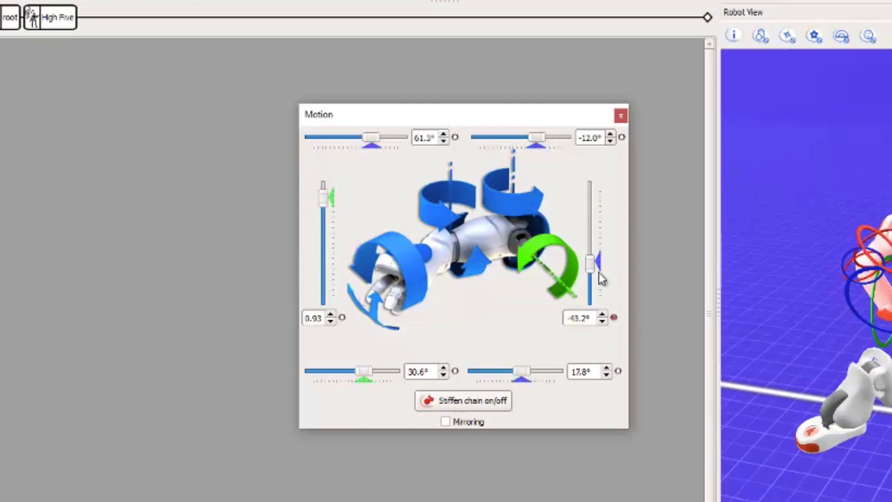
drag(591, 263, 590, 272)
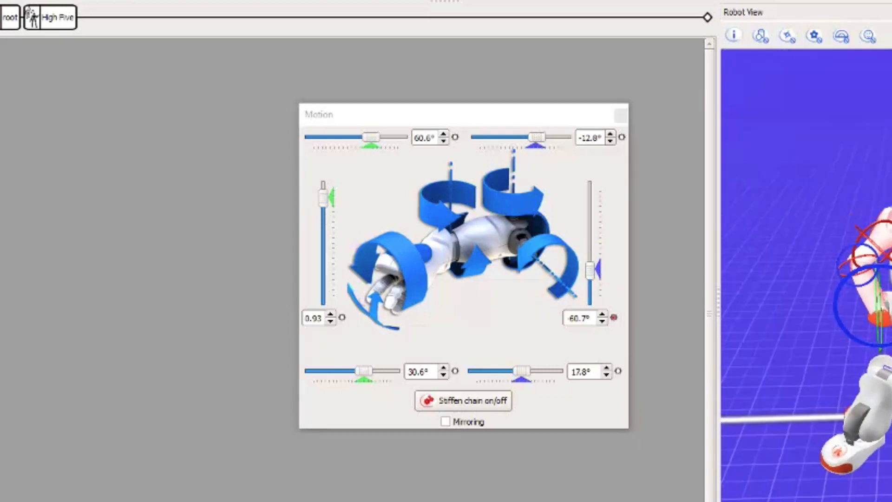
click(694, 176)
drag(537, 137, 509, 141)
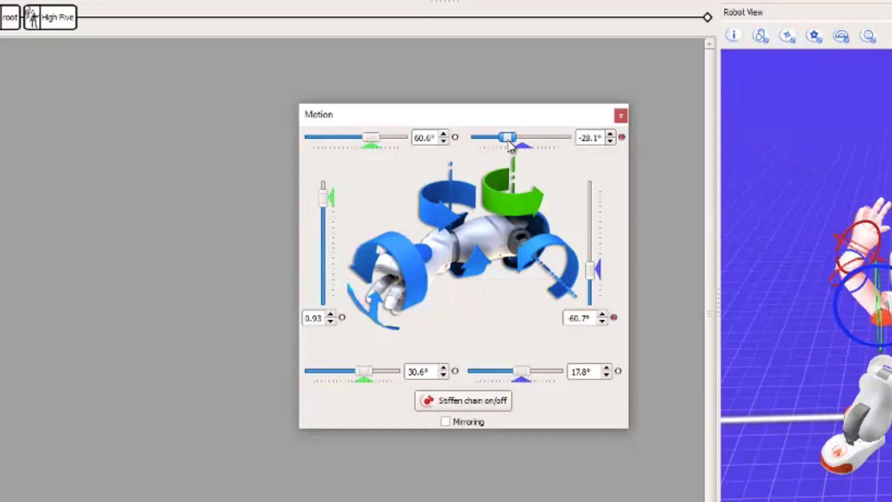
drag(801, 278, 823, 293)
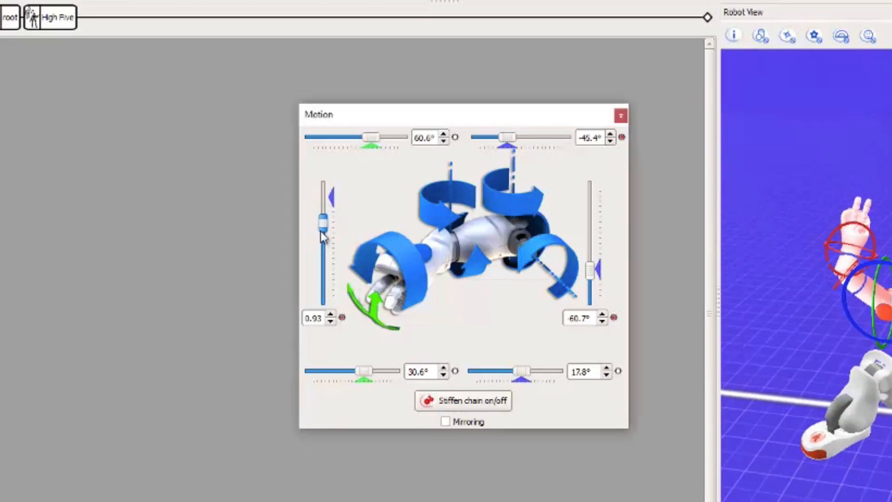
mouse_move(322, 198)
mouse_down()
mouse_move(320, 232)
mouse_move(323, 206)
mouse_up()
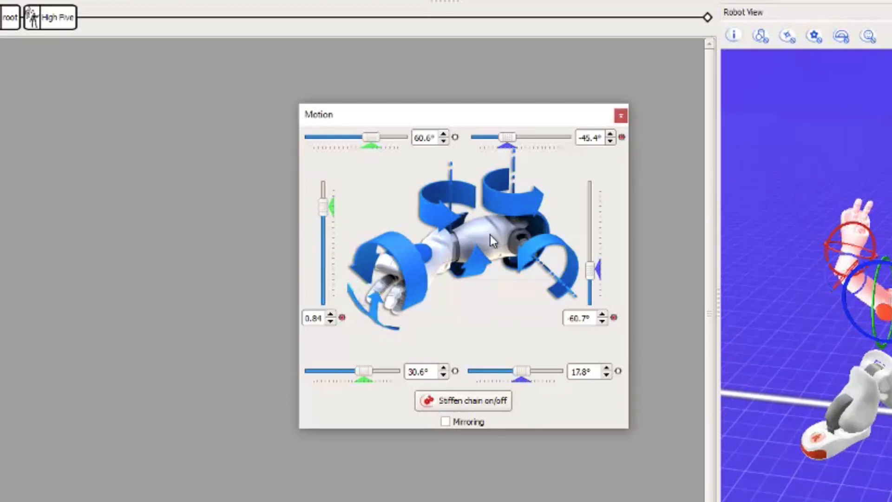
right_click(343, 14)
mouse_move(406, 169)
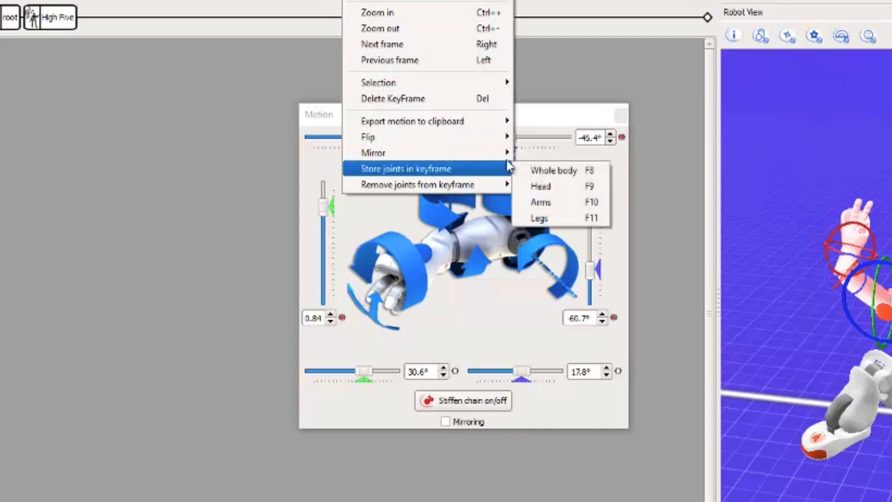
click(541, 203)
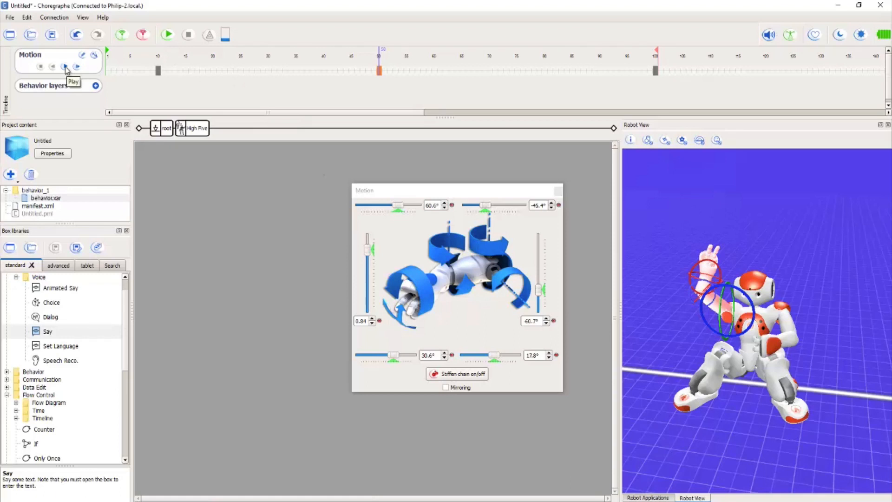
Step: Play the High Five motion and nudge the middle keyframe left, then back to frame 50
click(65, 68)
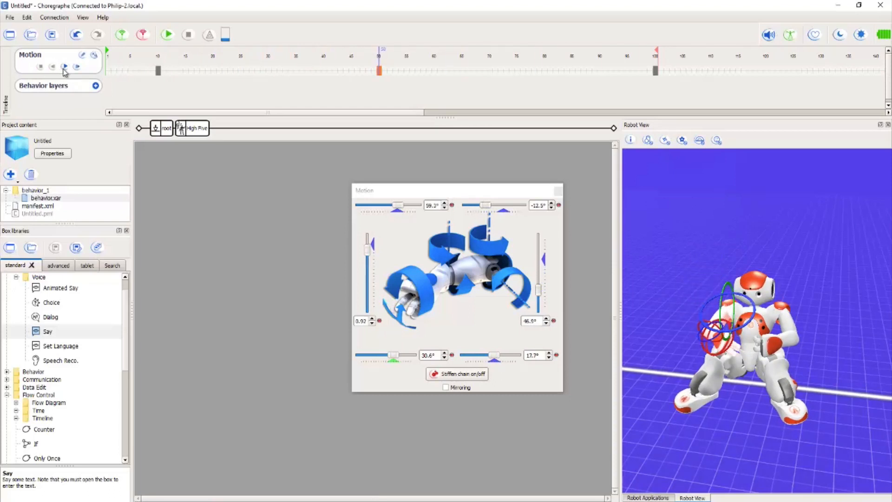
click(64, 67)
drag(381, 71, 378, 71)
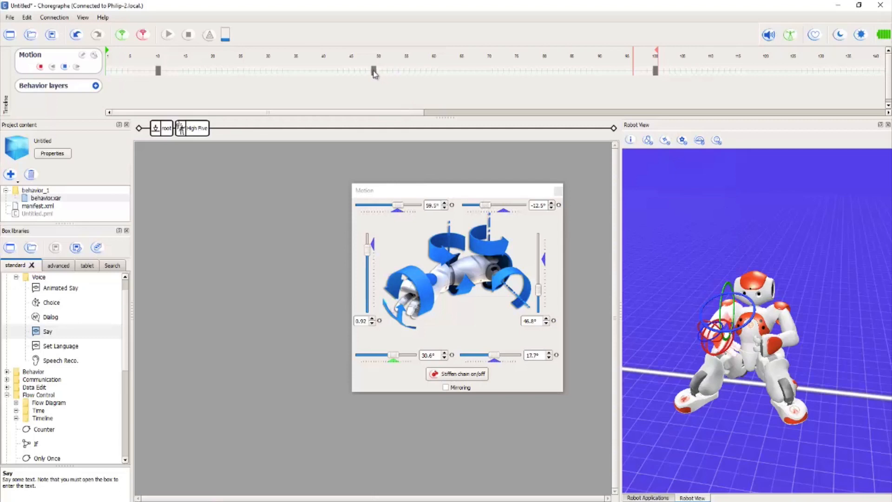
drag(374, 71, 380, 71)
Step: Copy the frame-50 keyframe to frame 80 and move the final keyframe to frame 120
click(42, 67)
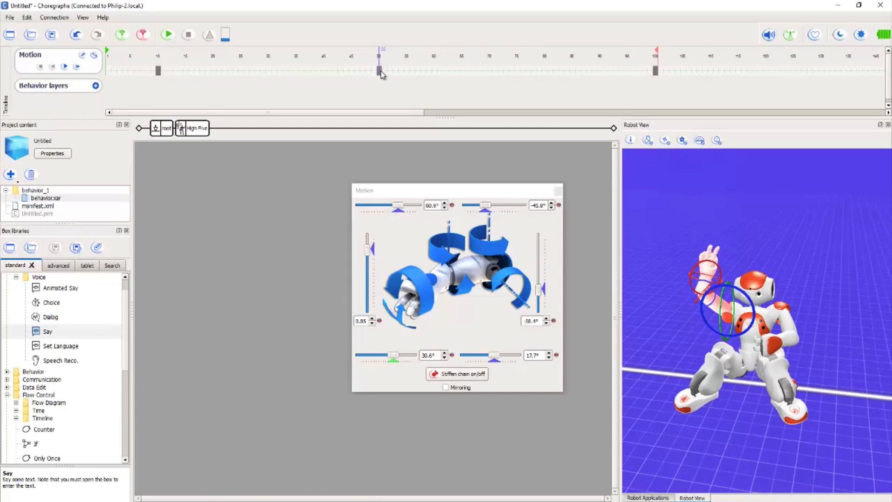
right_click(380, 73)
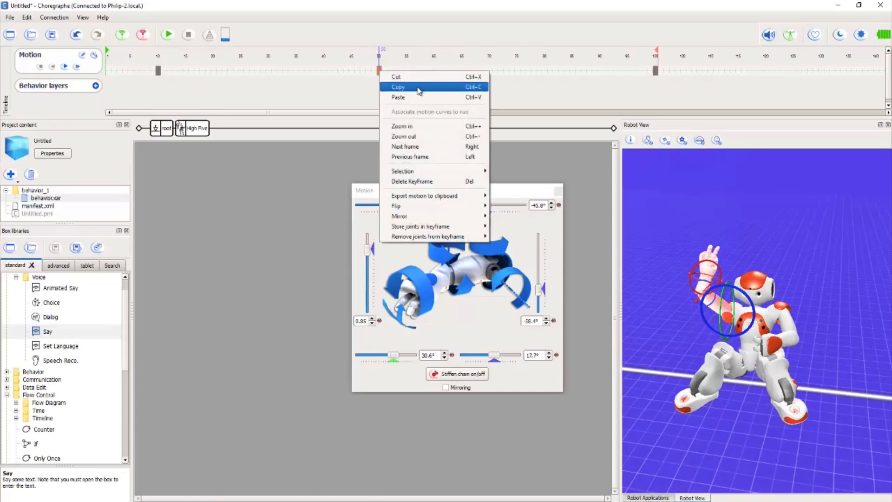
click(417, 85)
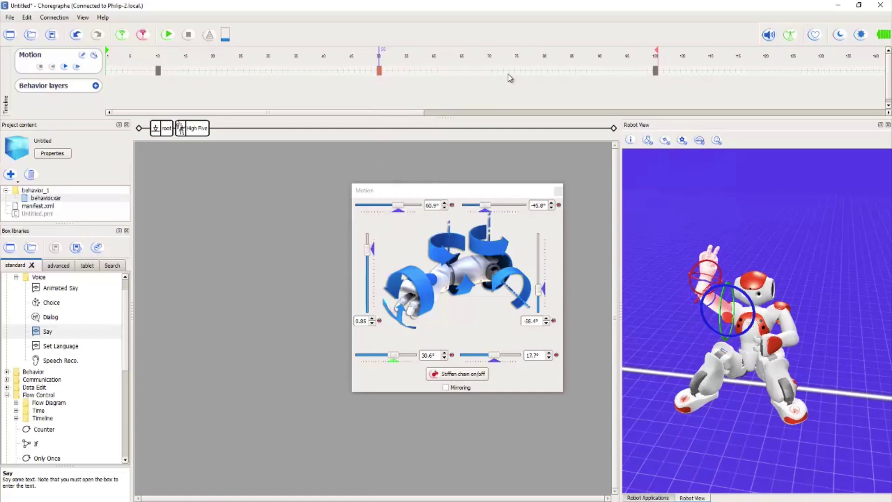
click(546, 73)
right_click(546, 73)
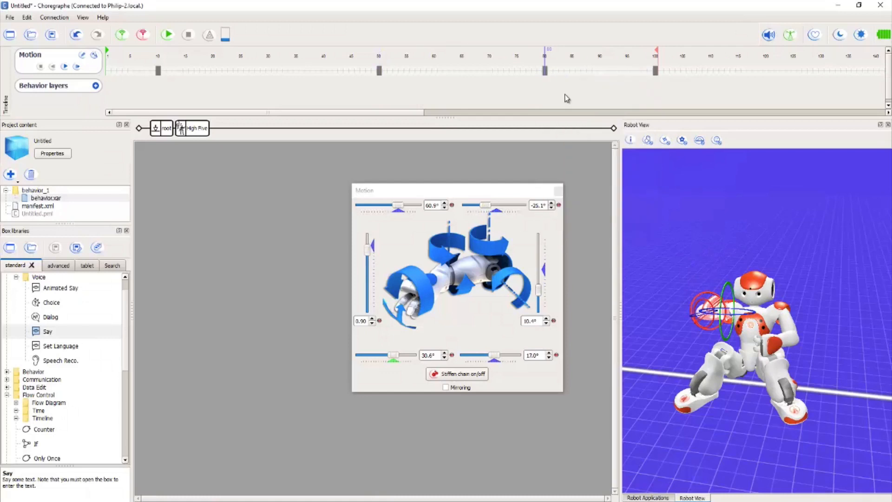
drag(657, 72, 765, 70)
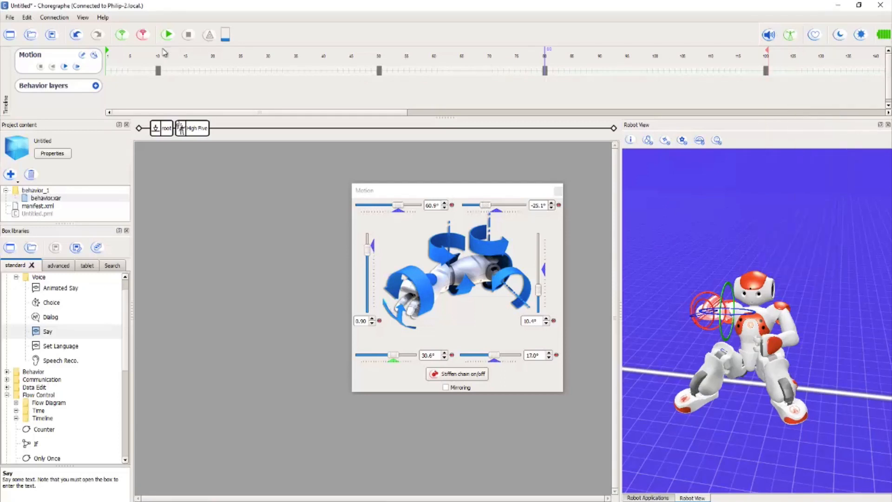
Step: Play the full High Five motion and view the robot from the front
click(64, 67)
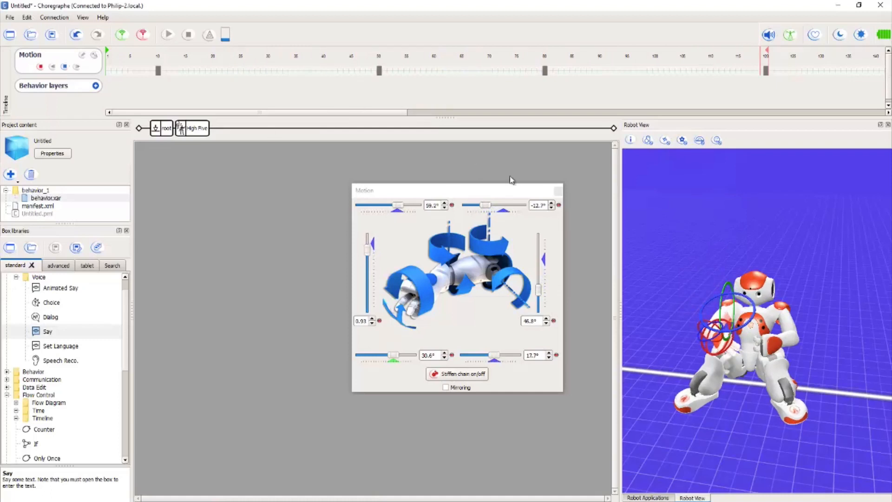
right_click(690, 282)
click(696, 311)
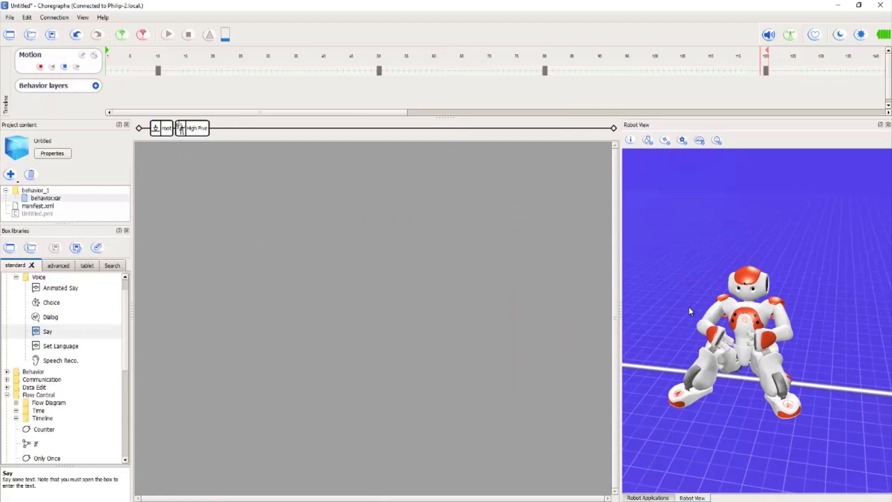
right_click(664, 239)
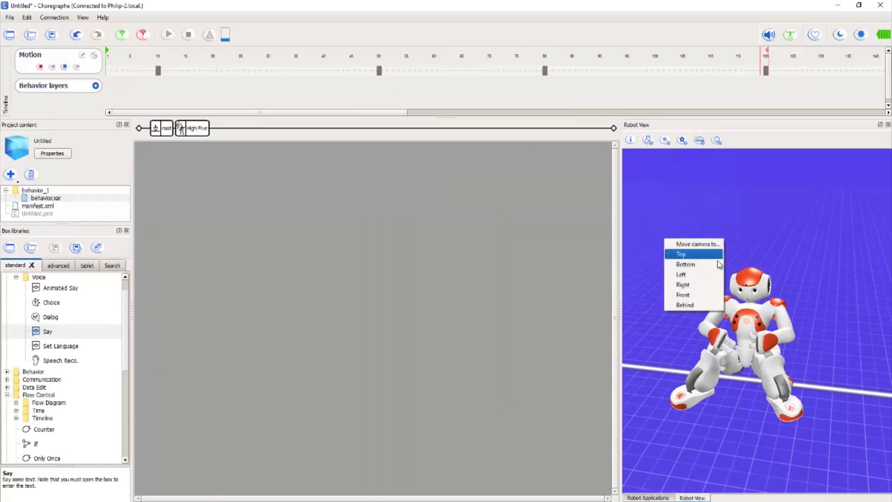
click(746, 252)
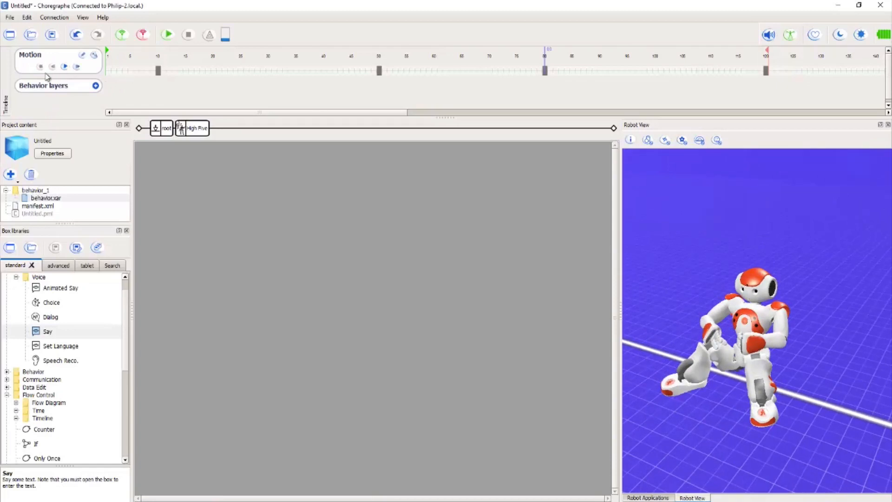
click(63, 66)
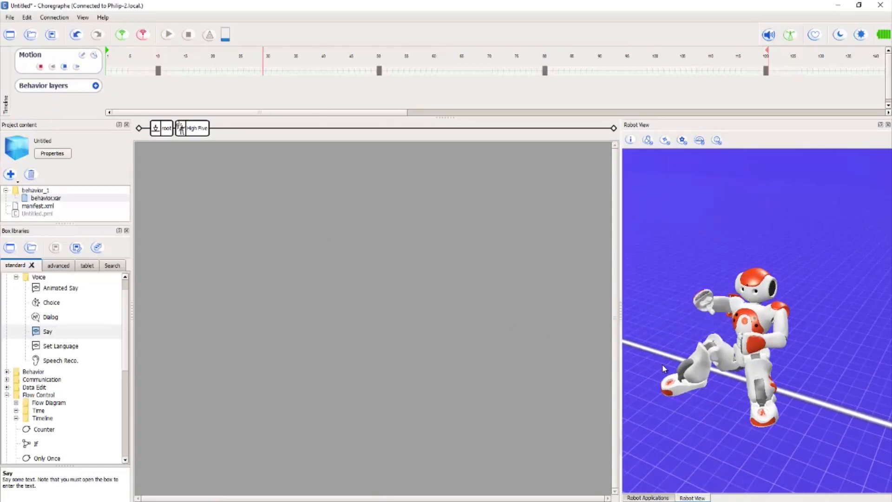
drag(628, 340, 732, 405)
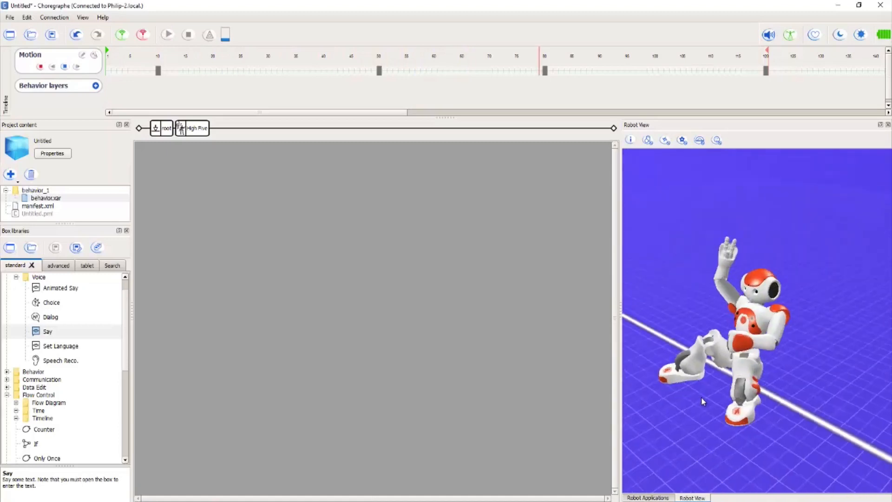
drag(730, 406, 669, 362)
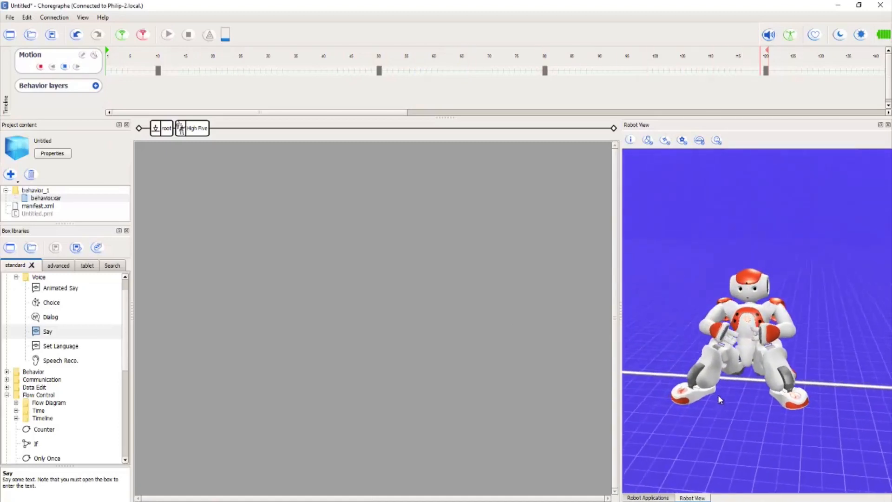
Step: Return to the root diagram, reposition High Five, and expand Trackers and Motions > Animations in the library
click(158, 129)
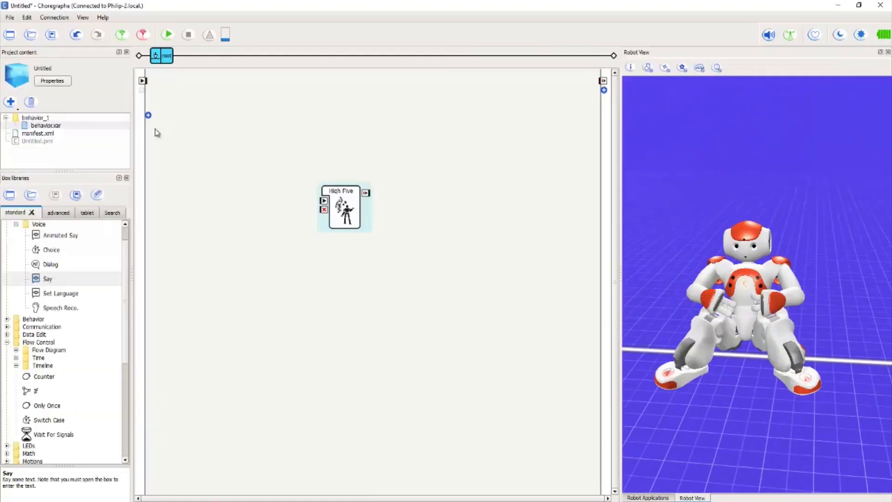
mouse_move(368, 213)
mouse_down()
mouse_move(448, 209)
mouse_move(455, 187)
mouse_up()
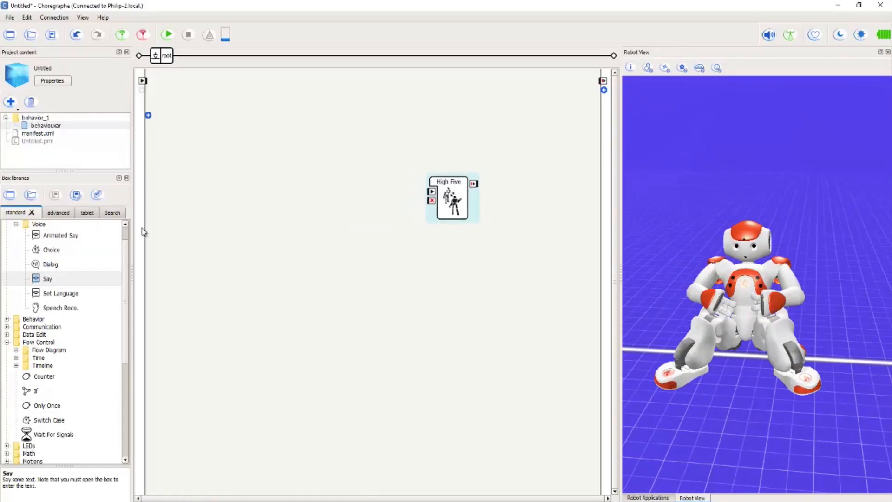
scroll(48, 408, down, 3)
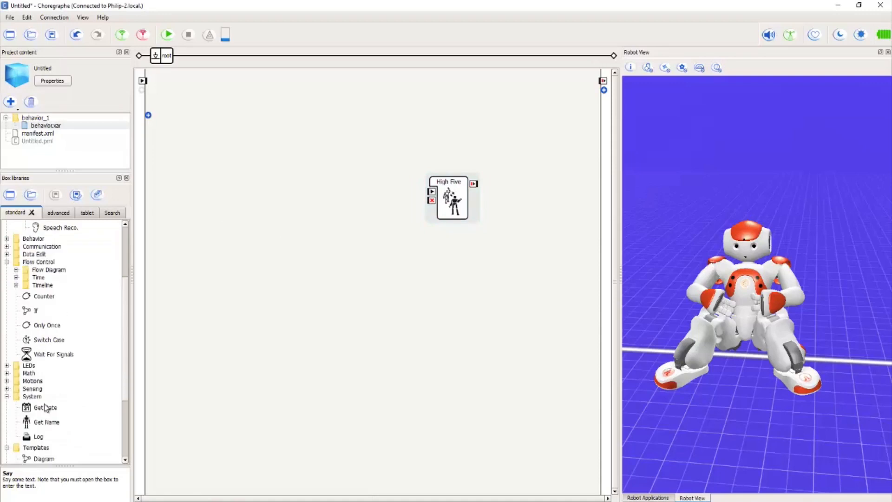
scroll(43, 401, down, 1)
scroll(42, 399, down, 1)
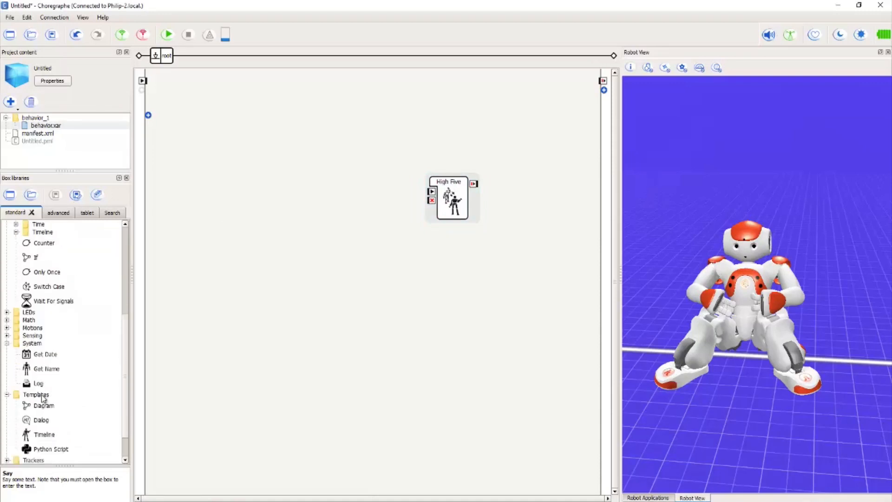
scroll(42, 397, up, 1)
scroll(42, 397, up, 1)
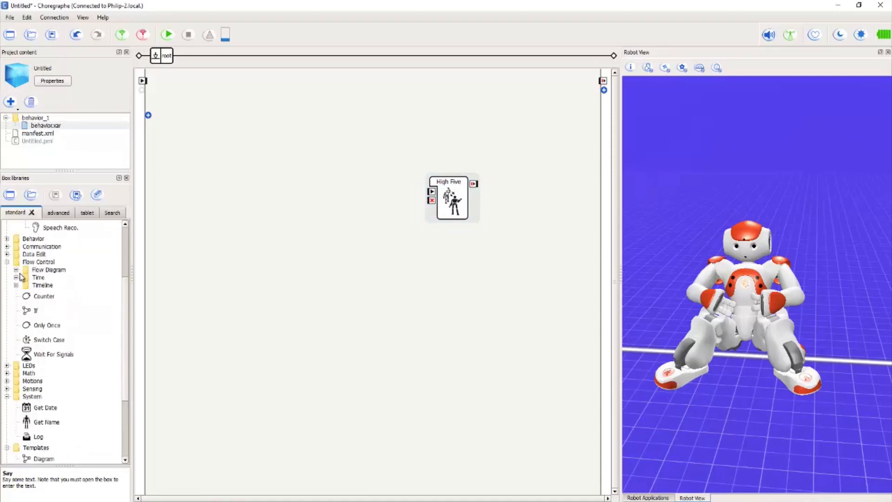
scroll(69, 315, down, 3)
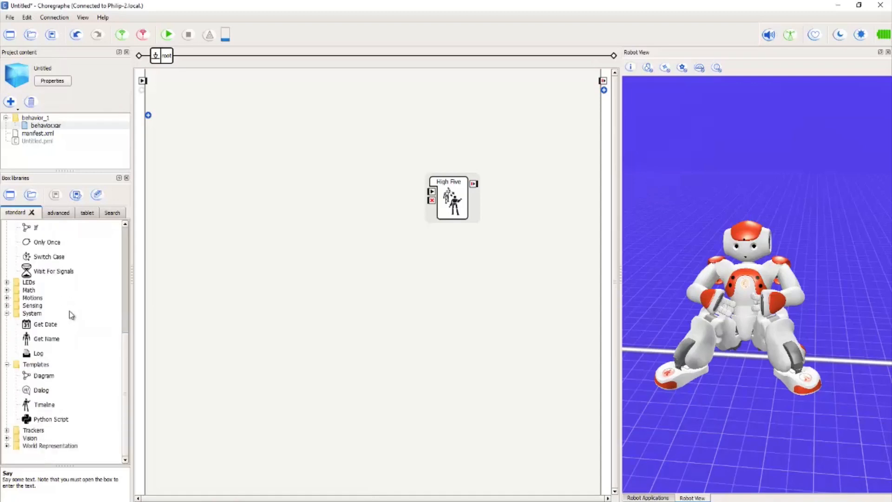
scroll(56, 359, up, 1)
scroll(57, 359, up, 2)
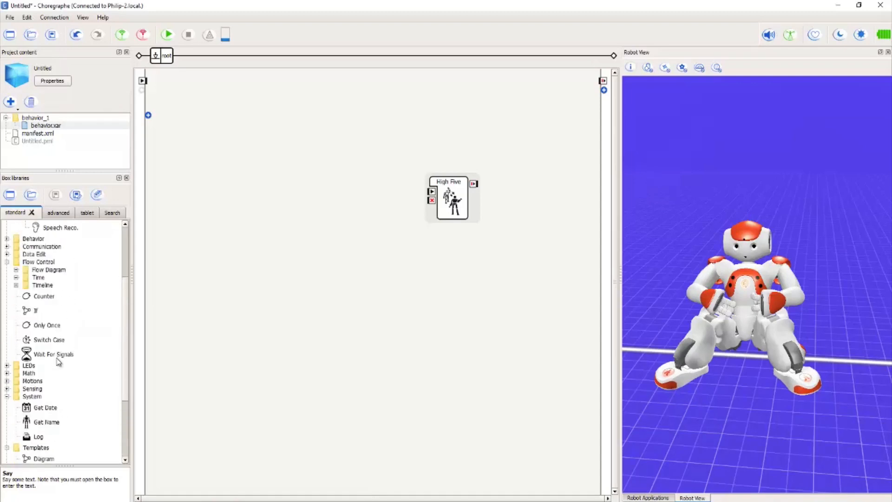
scroll(58, 359, up, 3)
scroll(58, 360, up, 1)
scroll(48, 331, down, 1)
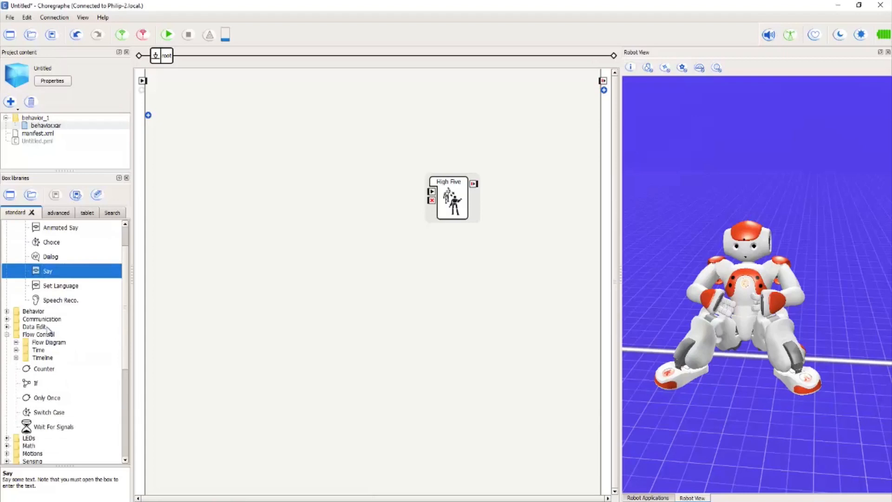
scroll(48, 330, down, 2)
scroll(48, 331, down, 2)
scroll(48, 331, down, 3)
scroll(47, 331, down, 1)
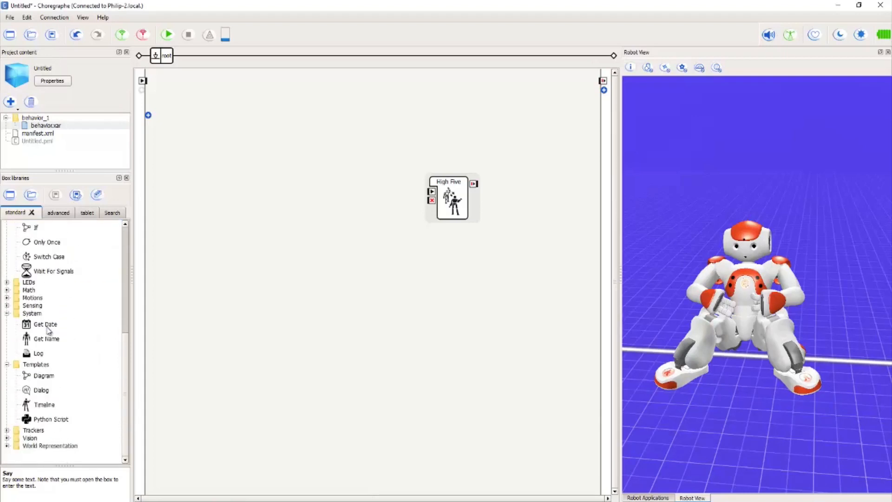
scroll(48, 331, up, 2)
scroll(46, 321, up, 1)
scroll(44, 310, up, 2)
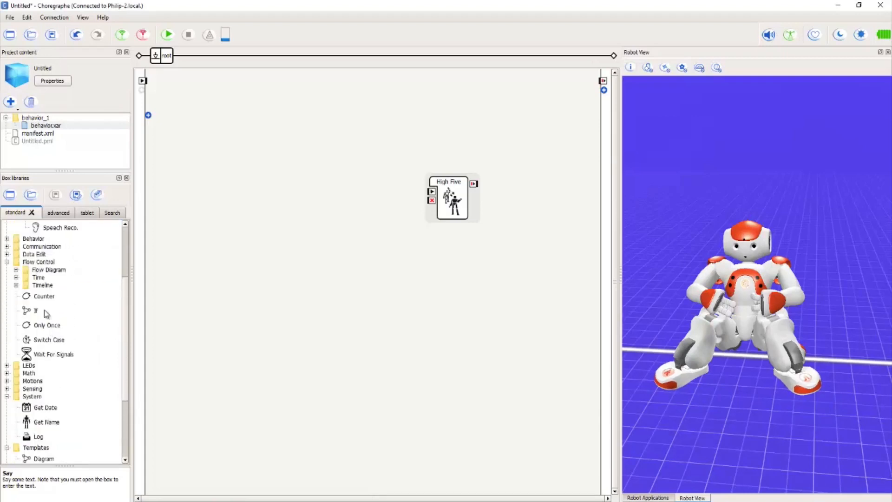
scroll(62, 369, down, 2)
scroll(61, 370, down, 2)
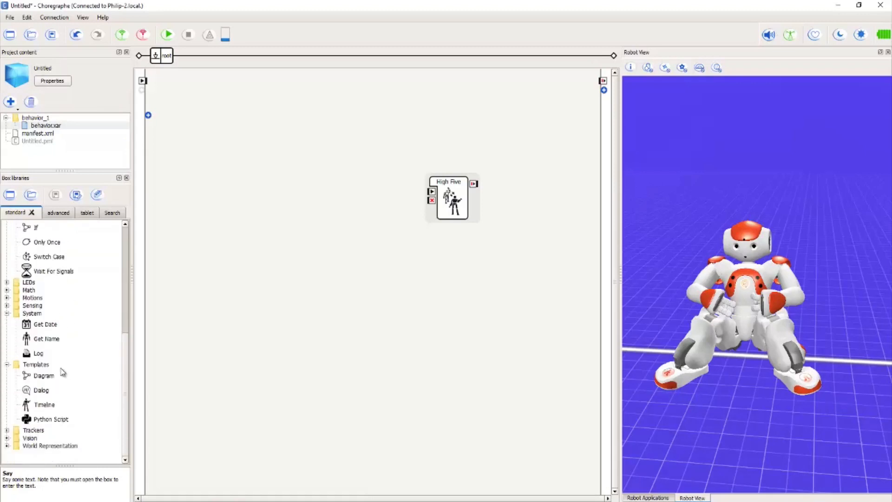
scroll(31, 422, up, 2)
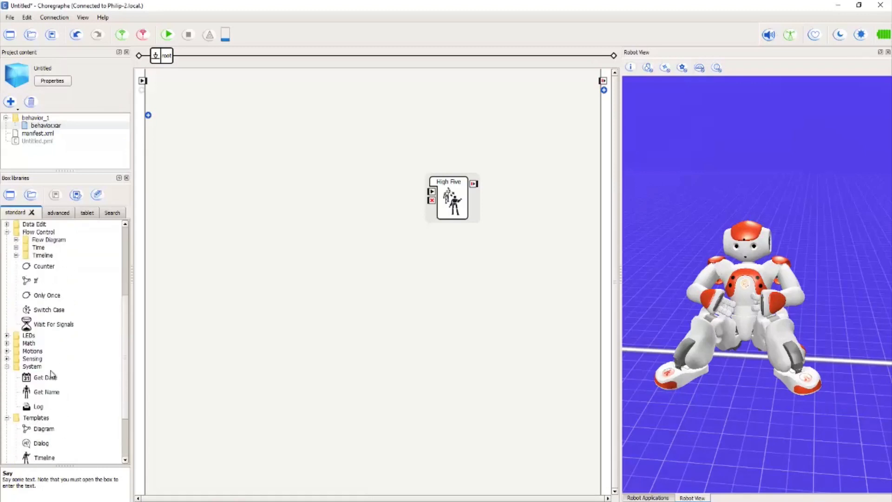
scroll(49, 289, up, 3)
scroll(56, 300, up, 2)
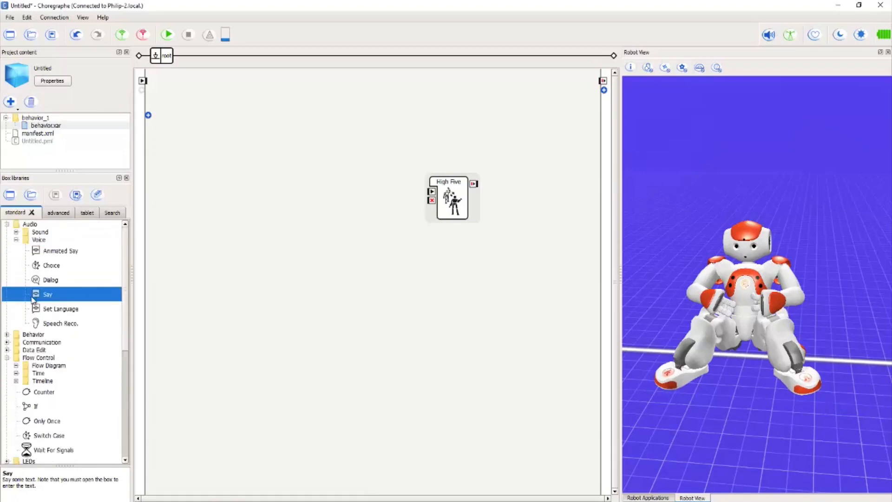
scroll(73, 342, down, 1)
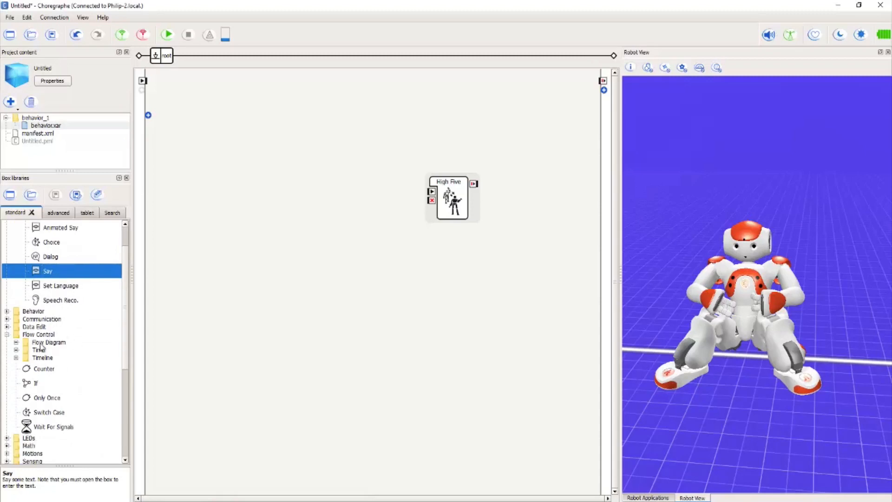
scroll(48, 369, down, 2)
scroll(70, 378, down, 2)
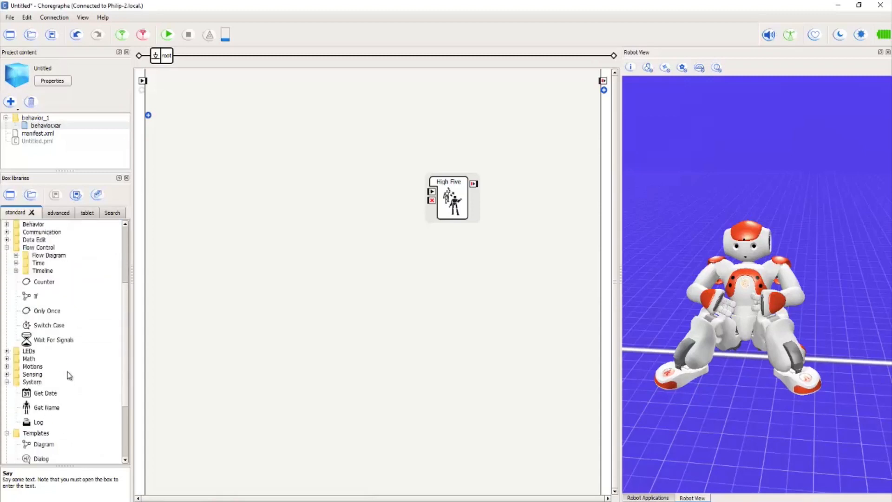
scroll(66, 373, down, 1)
scroll(61, 366, down, 1)
scroll(54, 362, down, 1)
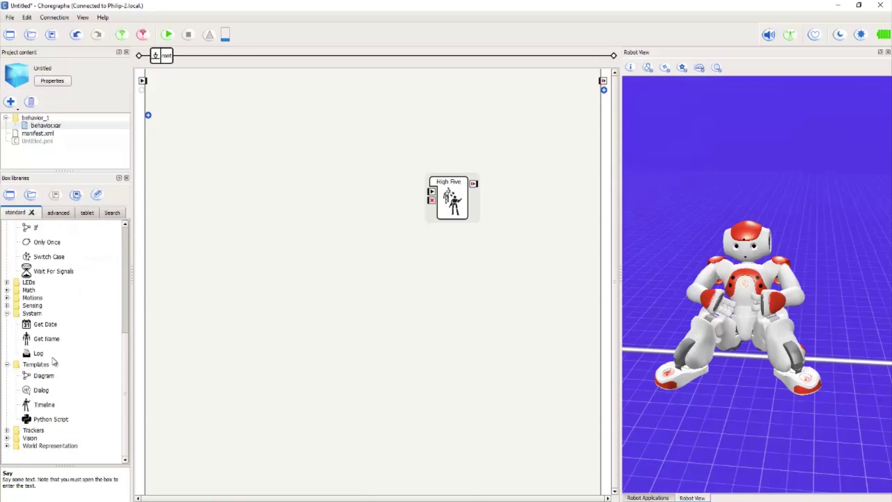
click(7, 430)
scroll(14, 426, down, 3)
scroll(7, 342, up, 3)
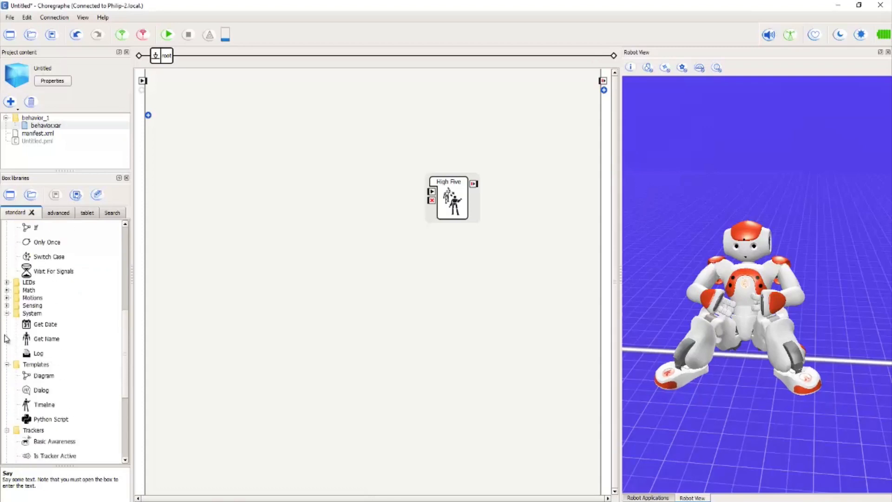
click(7, 298)
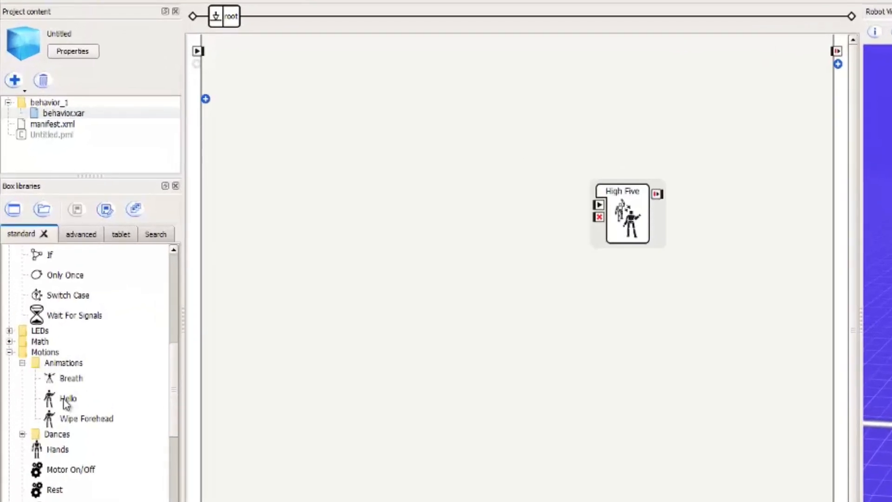
Step: Drop Hello and Wipe Forehead animation boxes onto the canvas around High Five
drag(65, 403, 687, 127)
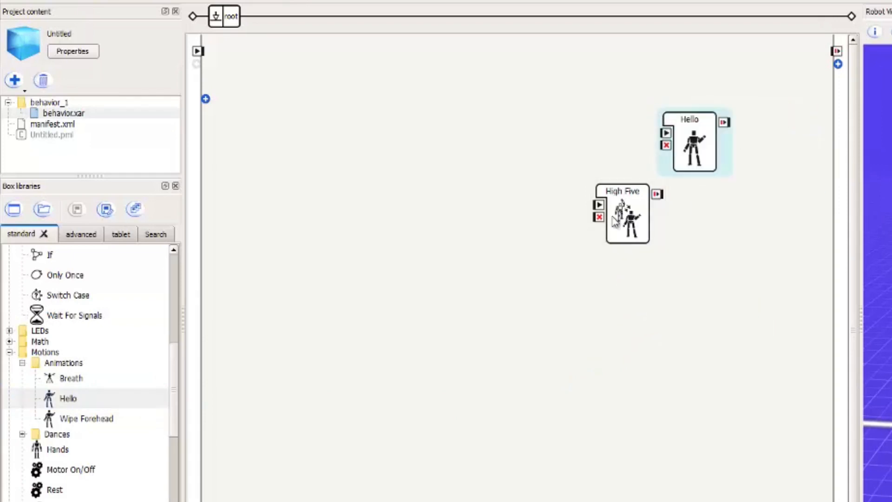
drag(614, 220, 634, 222)
drag(64, 420, 620, 307)
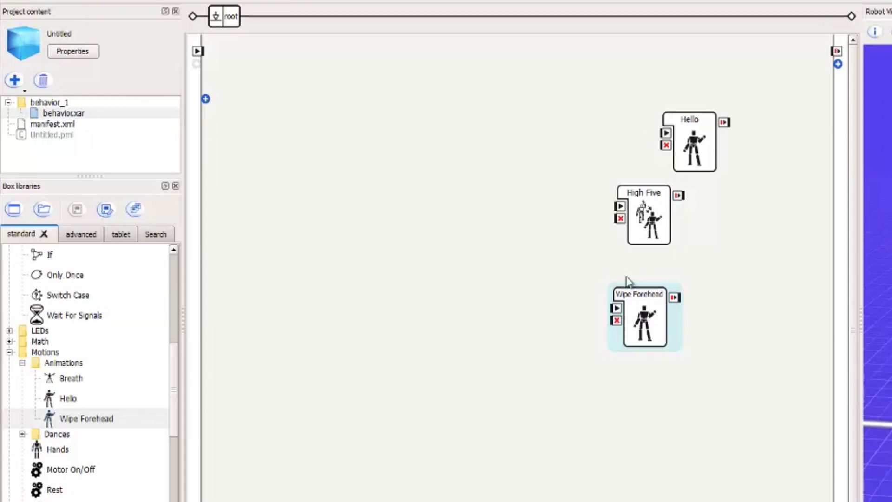
click(45, 388)
scroll(45, 388, up, 1)
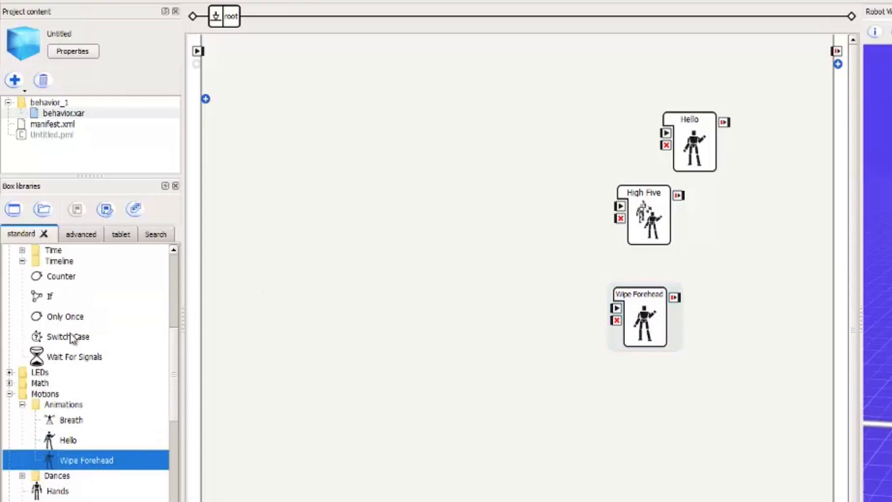
scroll(70, 341, up, 2)
scroll(74, 349, up, 3)
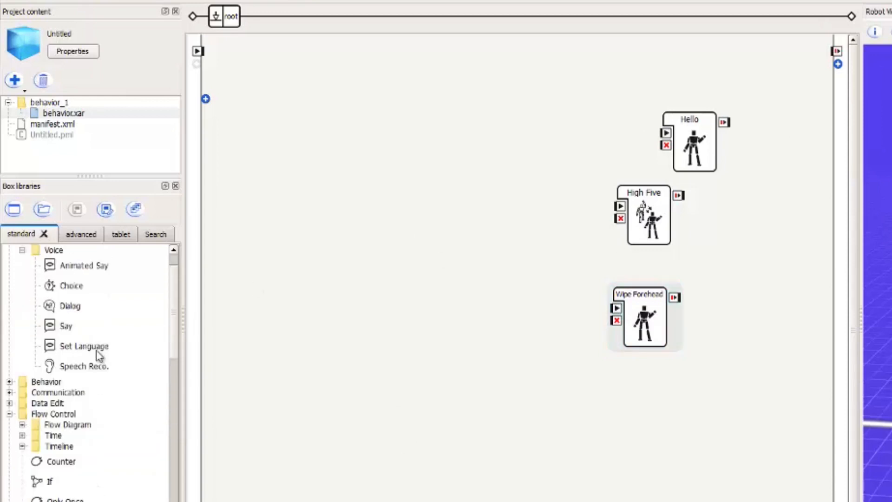
Step: Add Speech Reco. and Switch Case boxes and arrange them left of the animations
mouse_move(79, 368)
mouse_down()
mouse_move(383, 156)
mouse_move(329, 135)
mouse_up()
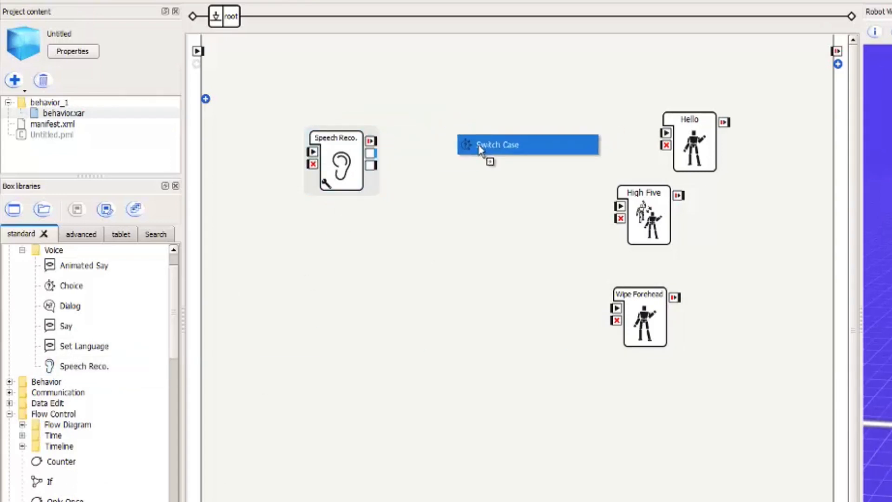
drag(485, 156, 462, 149)
drag(339, 161, 320, 152)
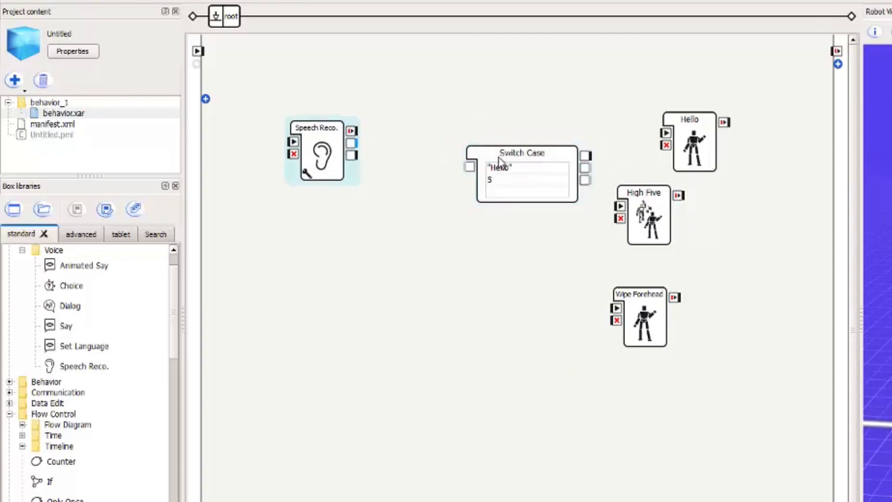
drag(502, 161, 460, 126)
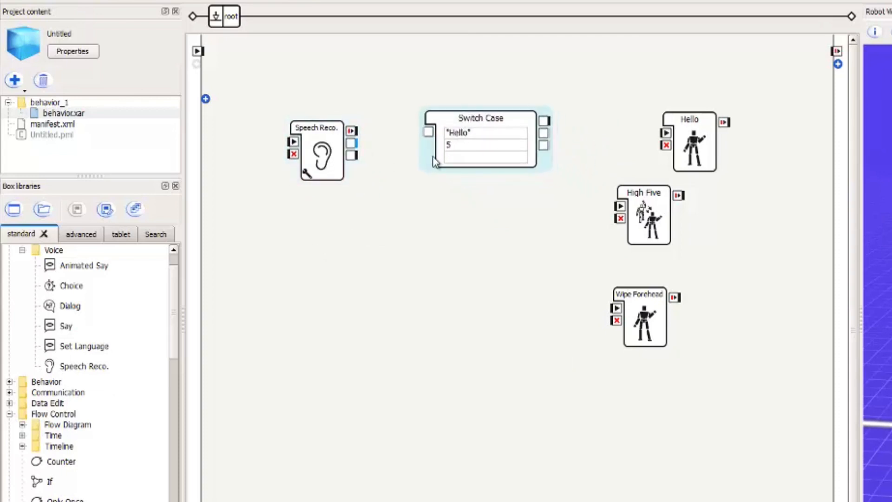
drag(468, 125, 448, 128)
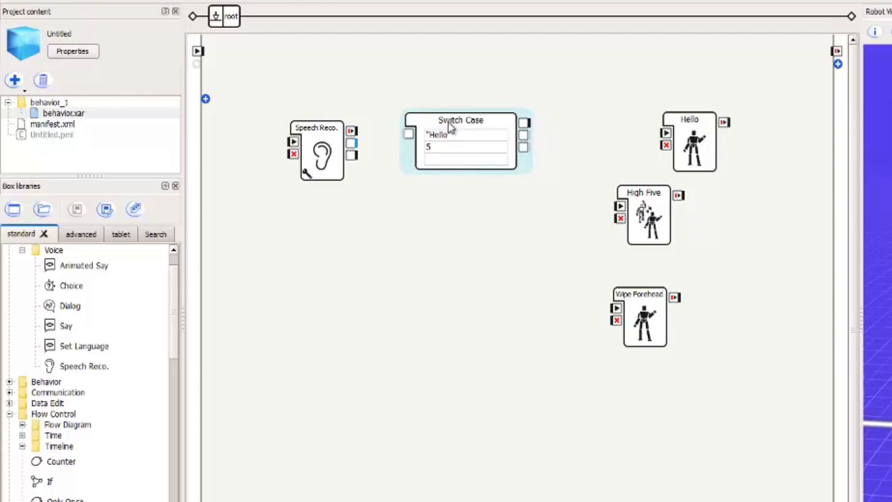
Step: Wire start to Speech Reco., its word output to Switch Case, and the first case to Hello
mouse_move(197, 51)
mouse_down()
mouse_move(293, 142)
mouse_move(301, 135)
mouse_up()
drag(440, 134, 444, 129)
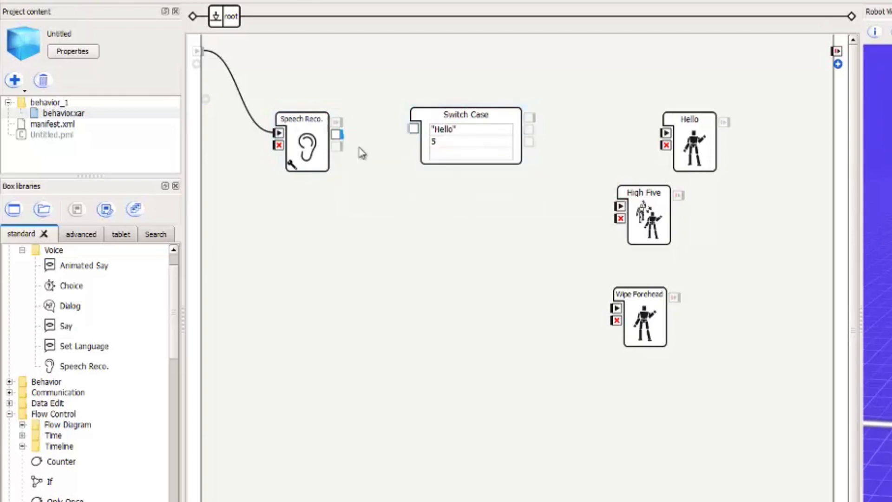
drag(338, 134, 414, 129)
drag(478, 118, 470, 123)
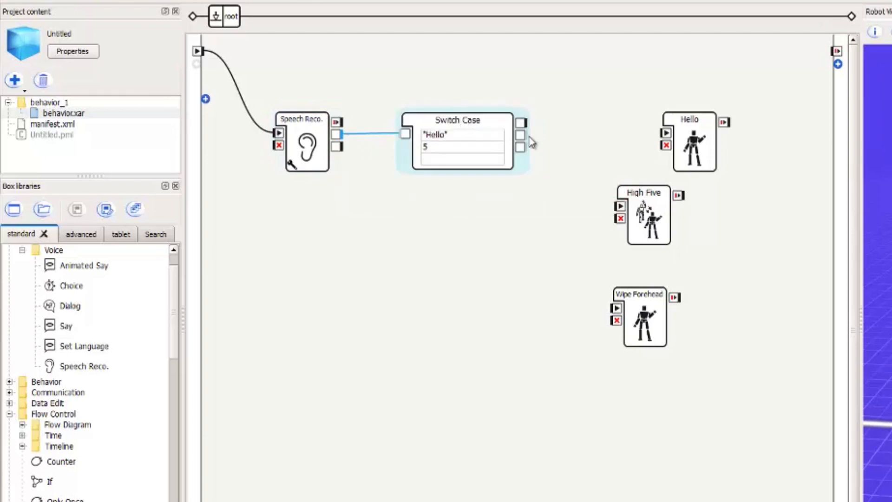
drag(521, 135, 667, 135)
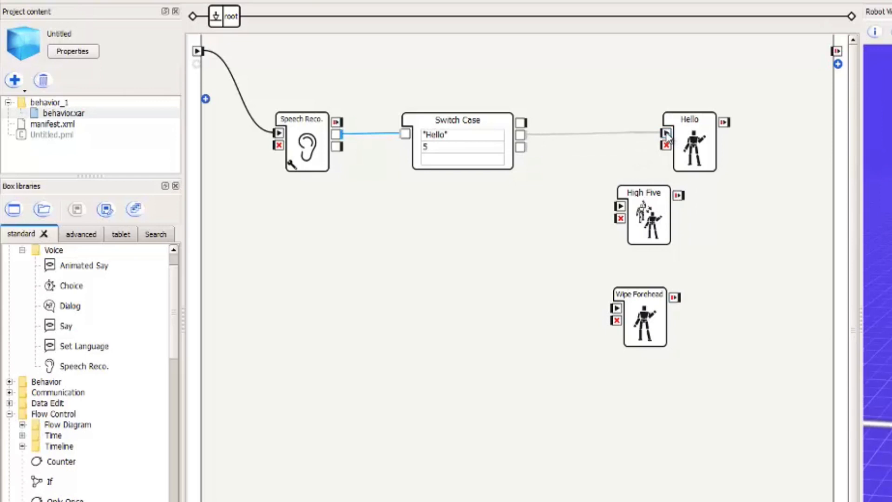
click(435, 149)
Step: Enter "High Five" as the second case and "Goodbye" as the third case
click(434, 150)
text("High Five")
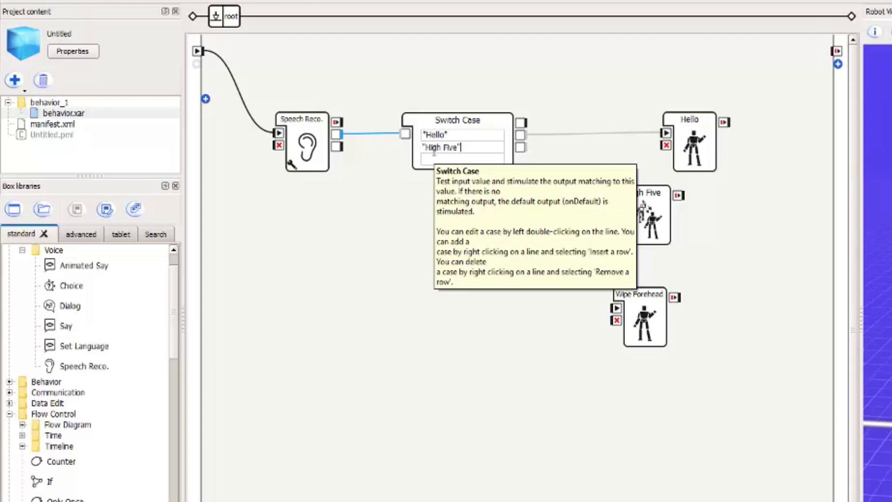
click(588, 102)
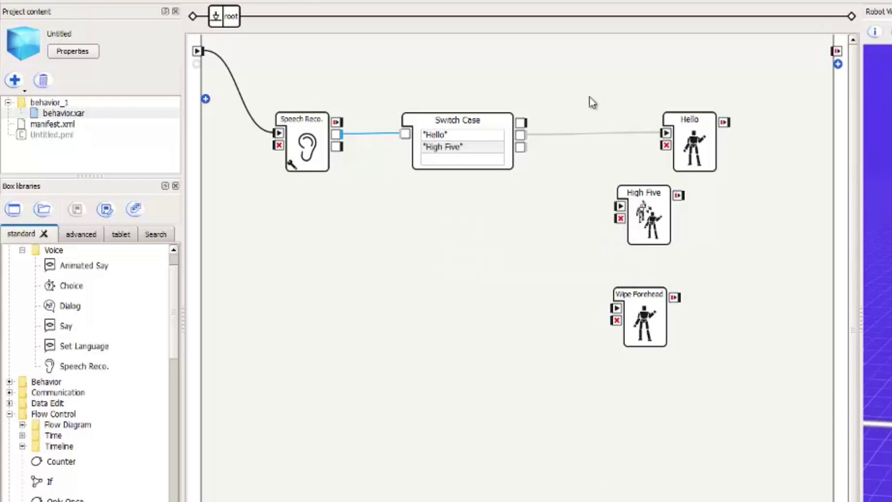
click(449, 164)
text("Goodbye)
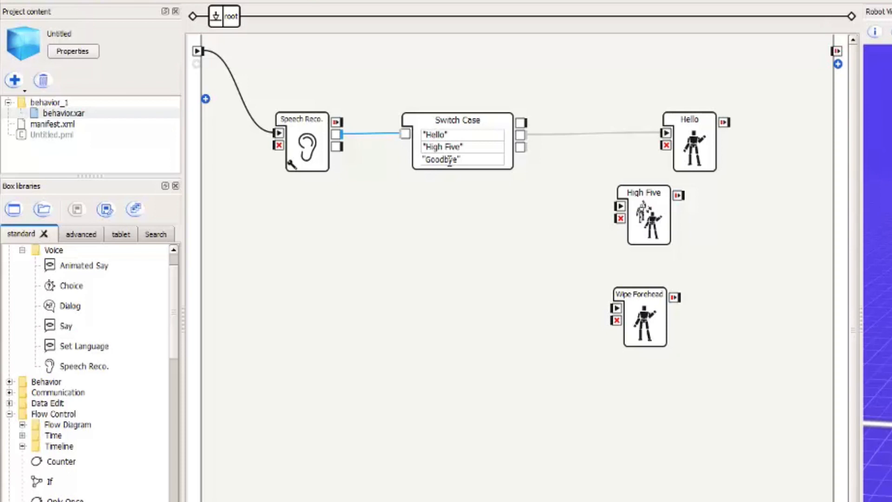
click(531, 184)
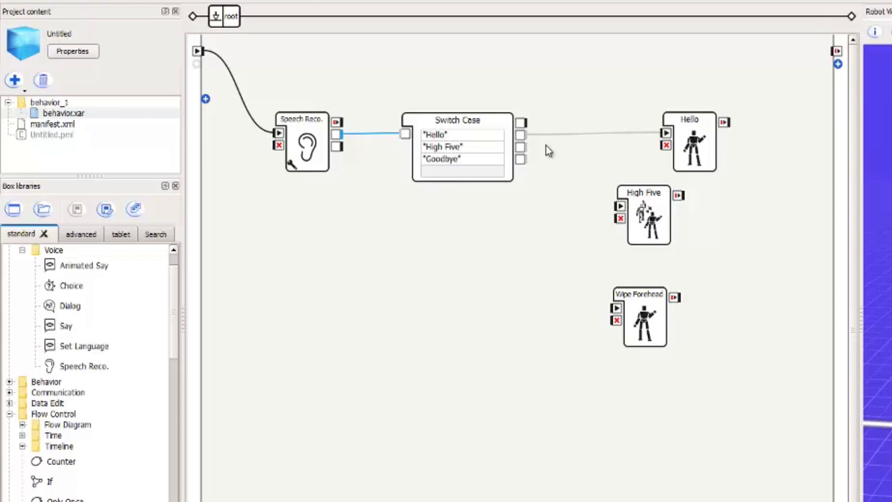
Step: Wire the Switch Case's High Five case to High Five and Goodbye case to Wipe Forehead
drag(520, 147, 622, 210)
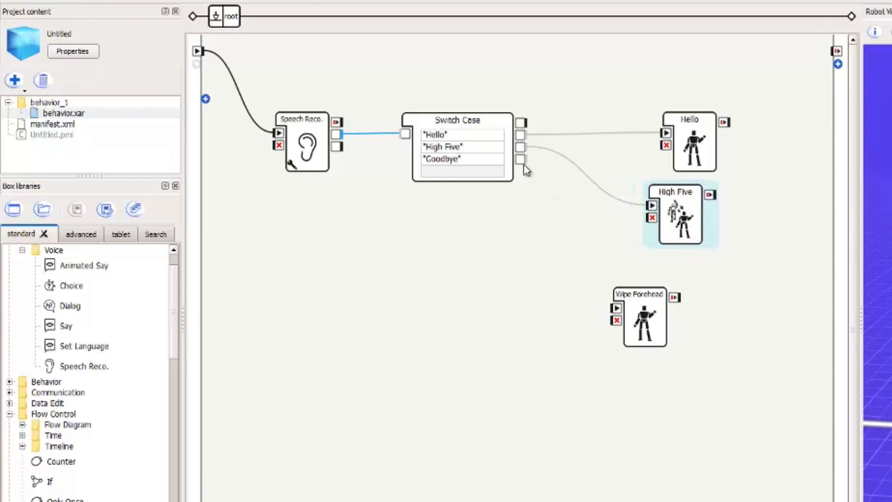
drag(520, 159, 617, 307)
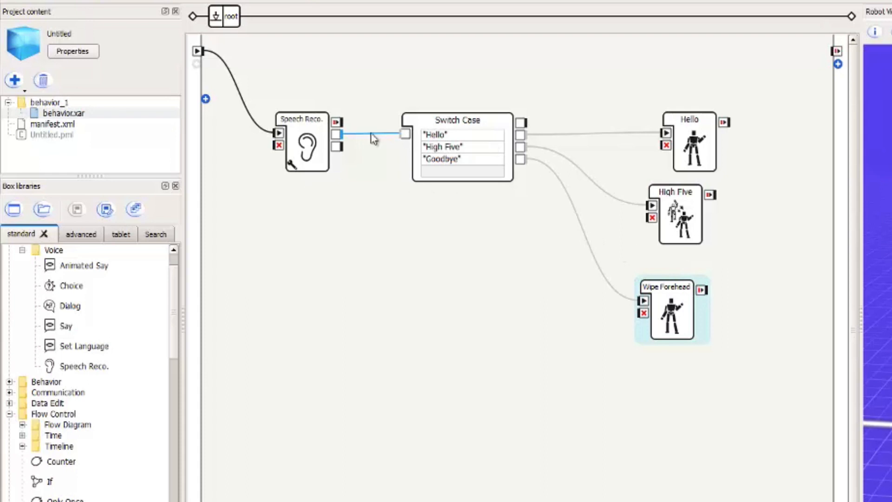
Step: Replace Speech Reco.'s yes;no word list with Hi;High Five;Goodbye and confirm it
click(291, 174)
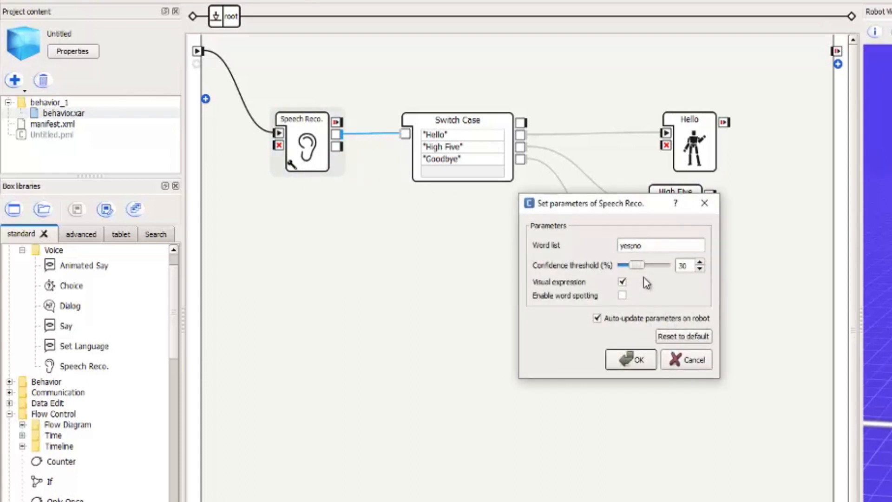
drag(651, 244, 608, 255)
click(626, 246)
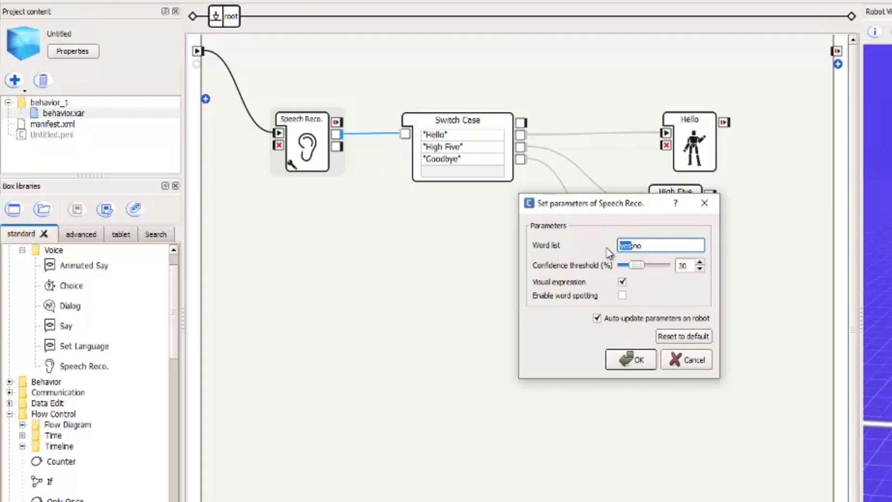
text(Hi;High Five;Goodbye)
click(631, 362)
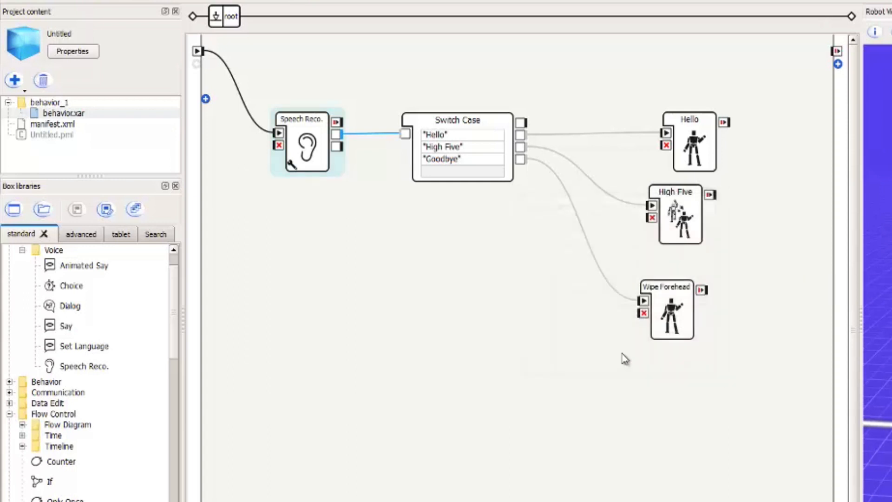
Step: Nudge Switch Case aside and add three Say boxes below it on the diagram
drag(455, 126, 471, 133)
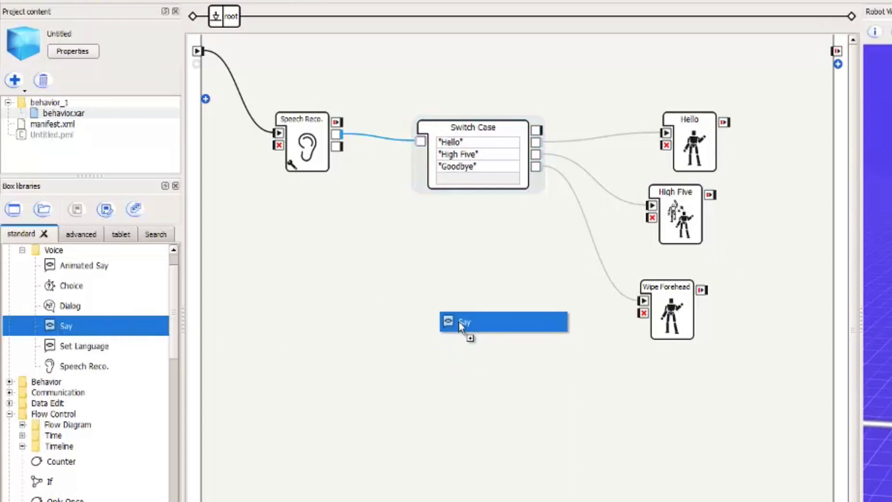
drag(64, 326, 460, 324)
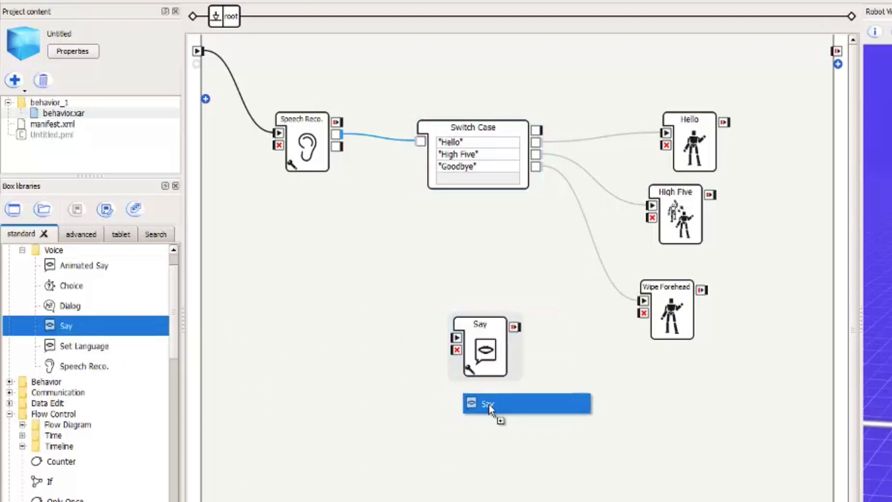
drag(64, 326, 508, 418)
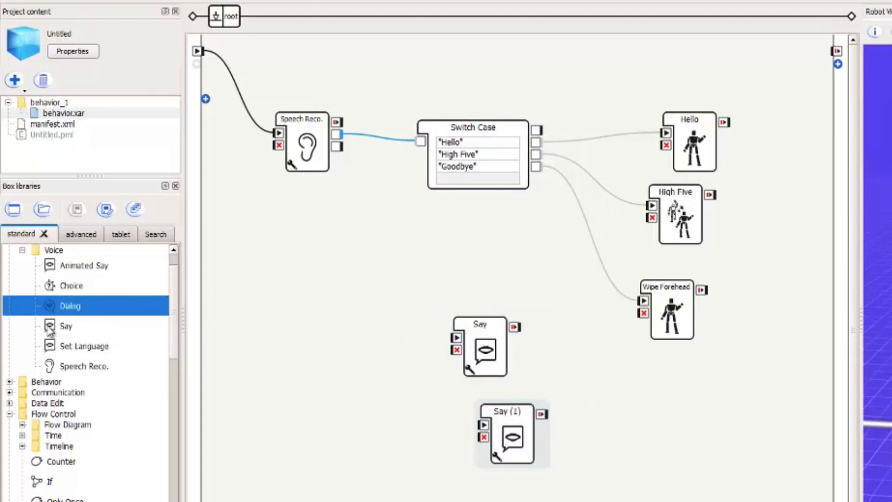
mouse_move(65, 326)
mouse_down()
mouse_move(503, 491)
mouse_move(470, 455)
mouse_up()
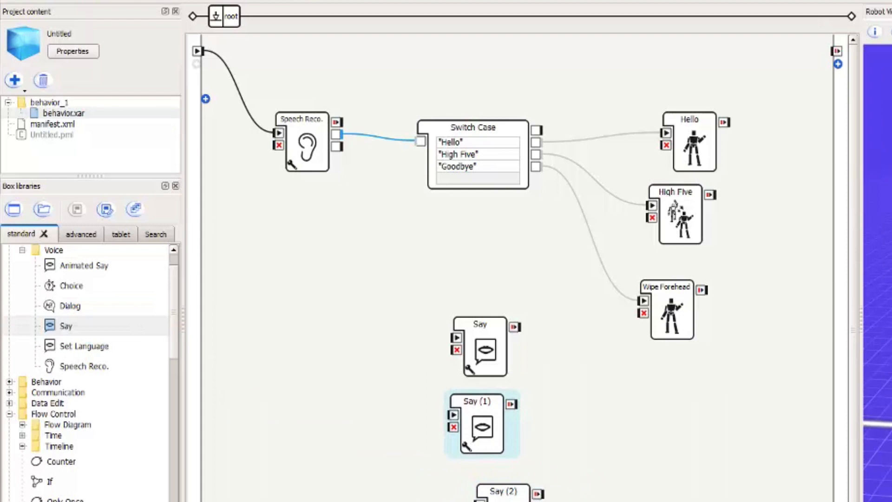
drag(504, 496, 482, 491)
Step: Rearrange Hello, High Five and Wipe Forehead, then wire a Switch Case output to the Say box
drag(699, 140, 715, 123)
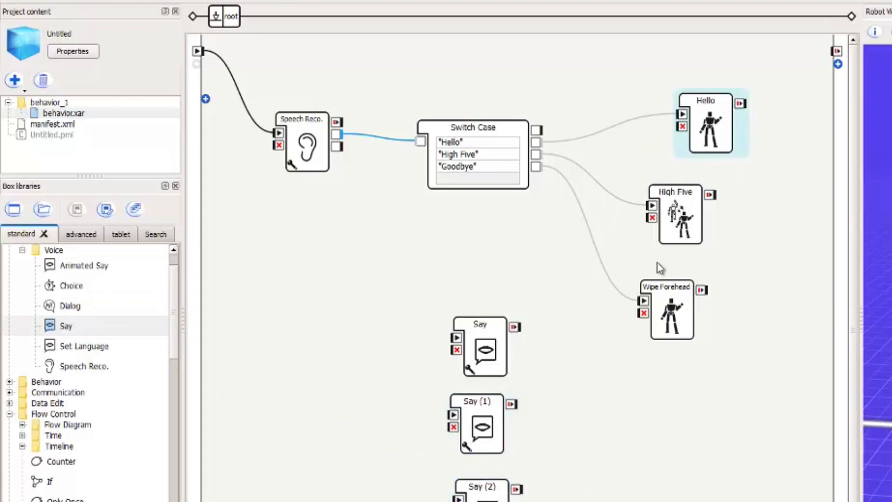
drag(690, 331, 747, 390)
drag(665, 217, 704, 291)
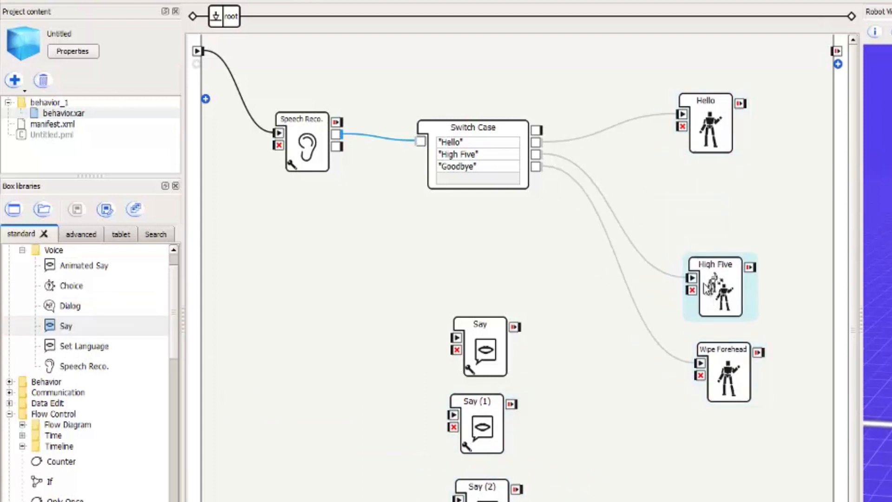
drag(720, 112, 733, 189)
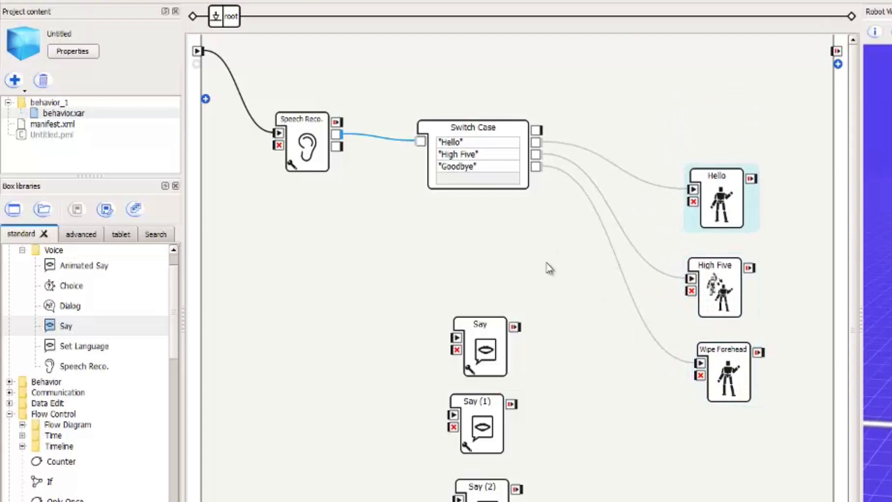
drag(536, 142, 458, 337)
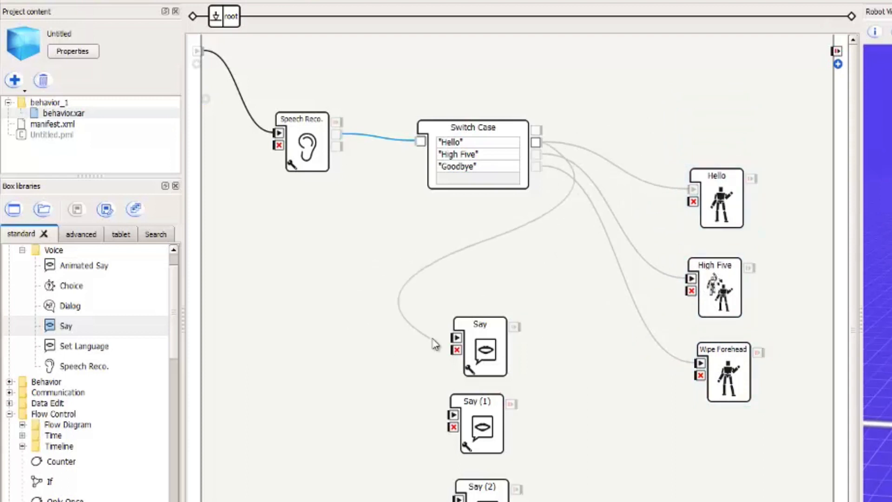
Step: Check the first Say box keeps English (UnitedStates) as its reply language
double_click(474, 342)
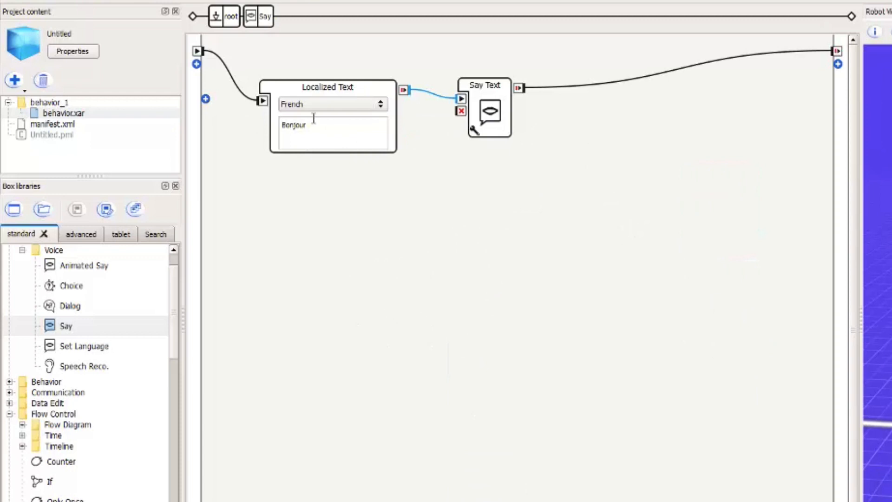
click(356, 105)
click(339, 84)
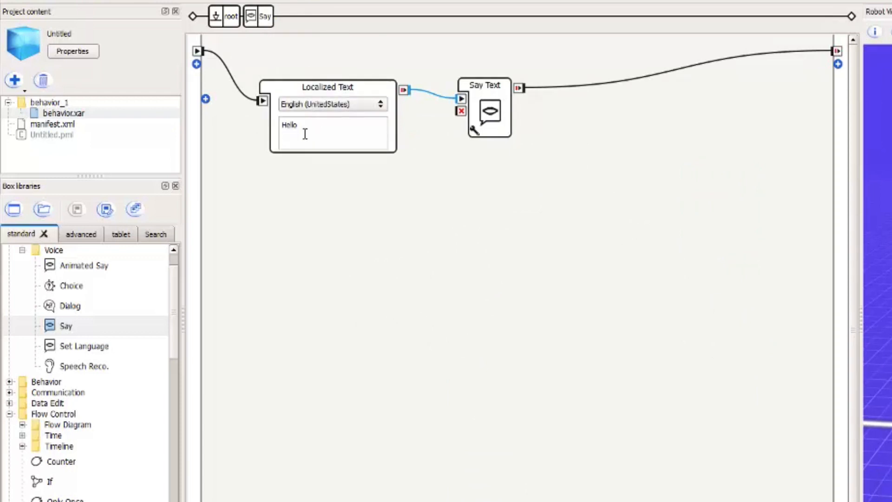
click(228, 23)
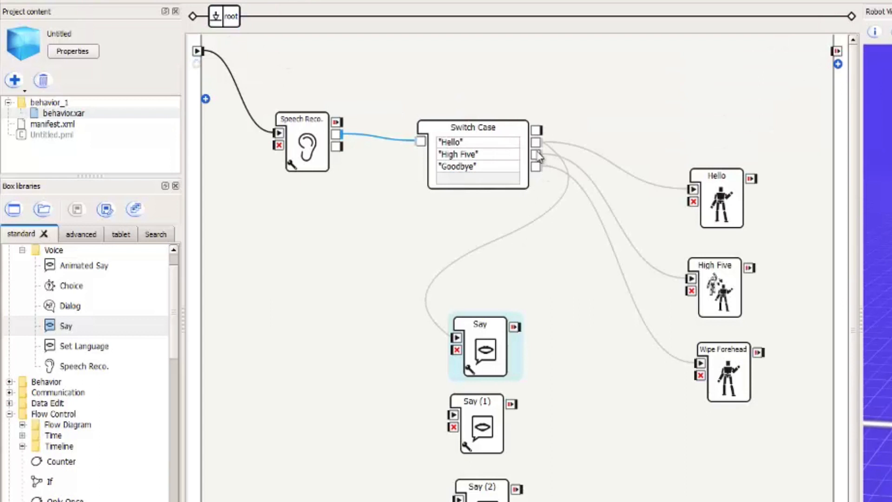
Step: Wire Switch Case to Say (1) and set its English reply text to High Five
drag(535, 154, 453, 417)
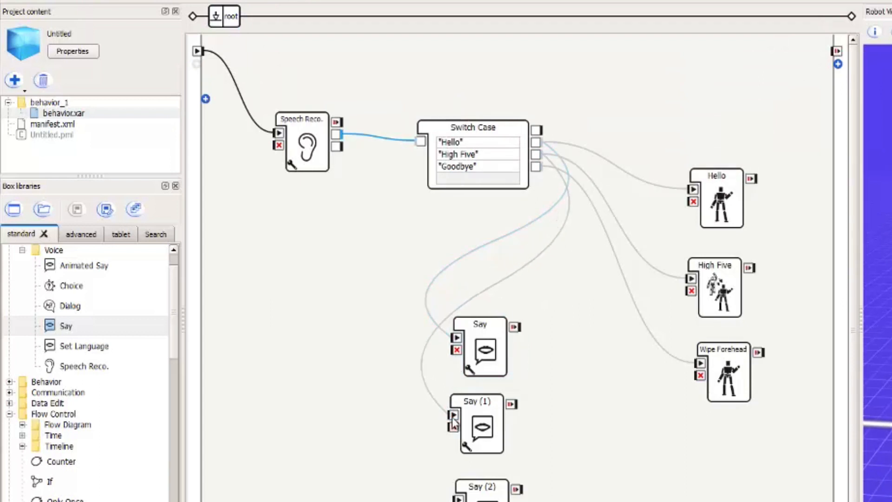
double_click(476, 416)
click(349, 105)
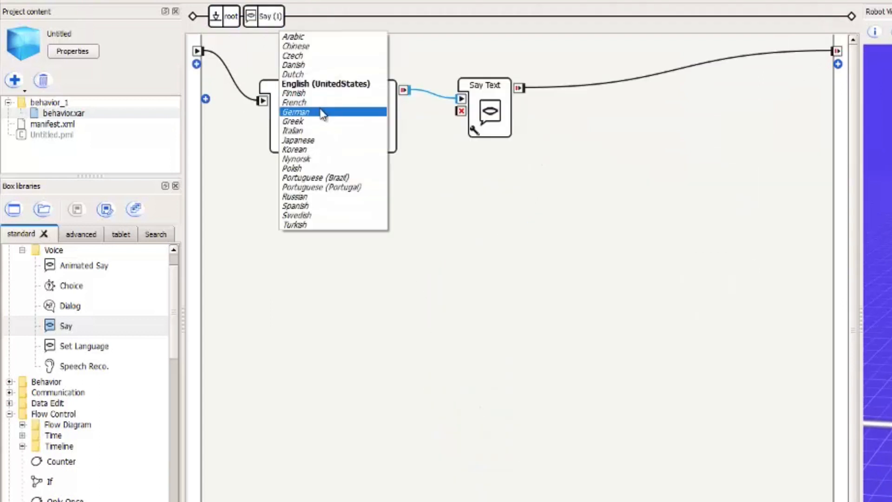
click(320, 85)
double_click(291, 124)
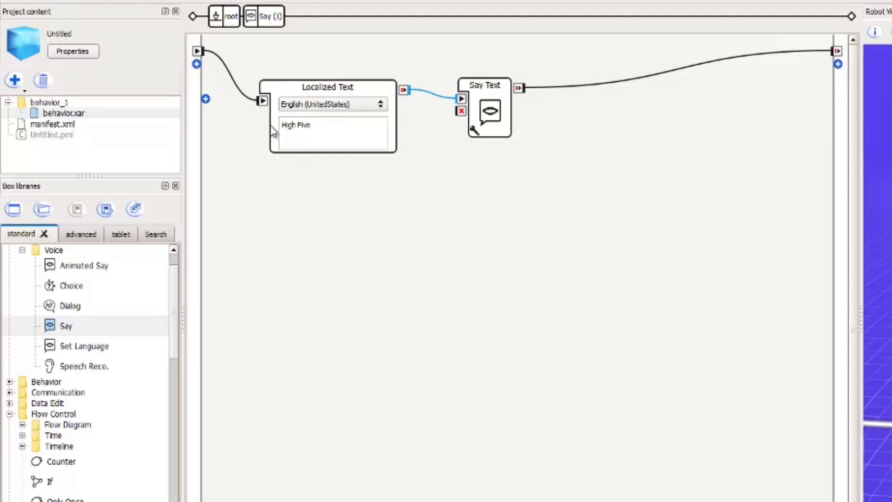
click(225, 16)
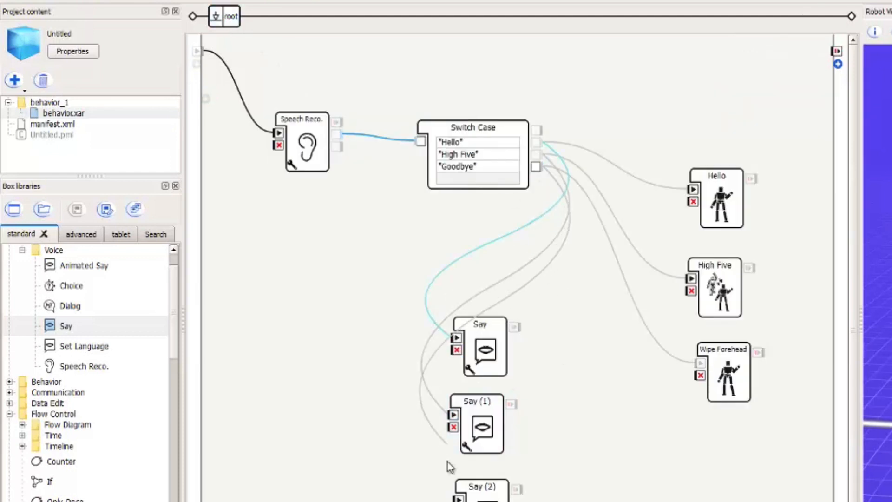
Step: Set Say (2)'s English reply text to Goodbye
double_click(495, 493)
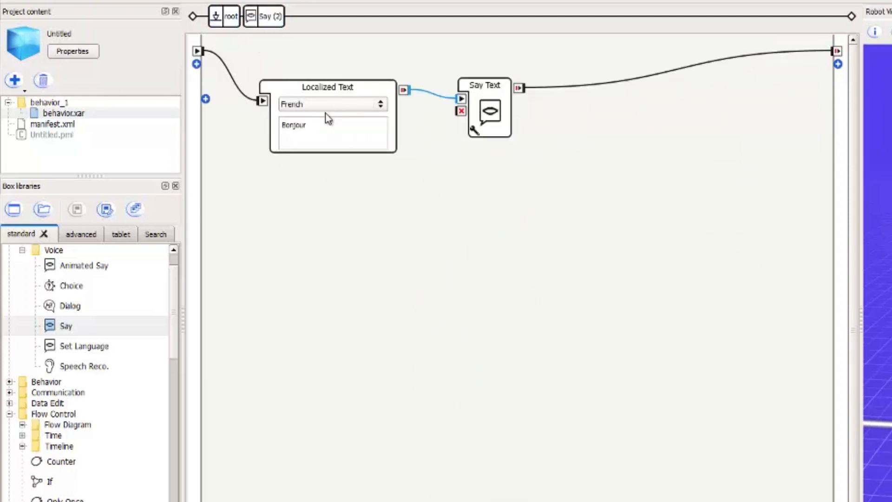
click(327, 105)
click(328, 85)
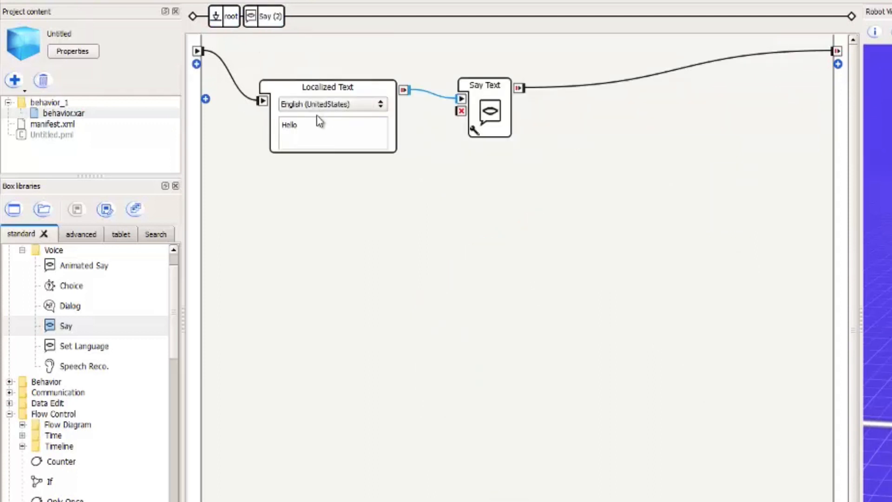
drag(320, 133, 243, 133)
text(Goodbye)
Step: Loop Hello, High Five and Wipe Forehead outputs, plus a Speech Reco. output, back into Speech Reco.'s input
click(225, 16)
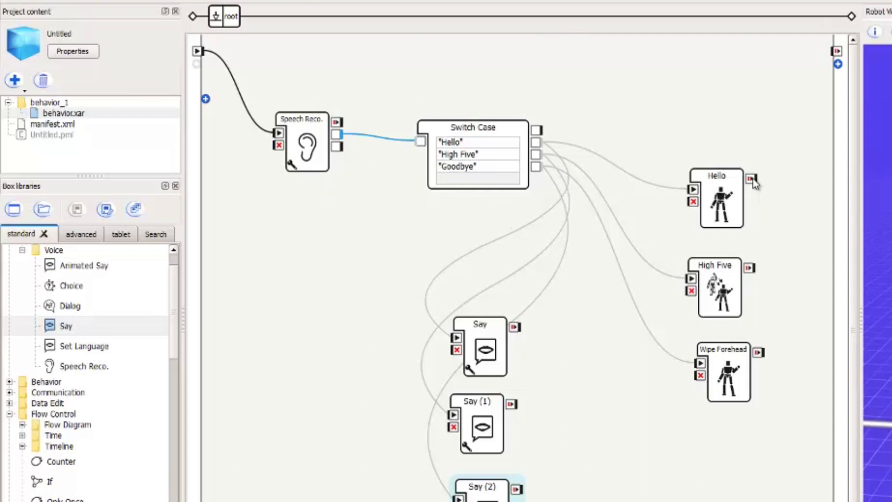
drag(750, 178, 275, 140)
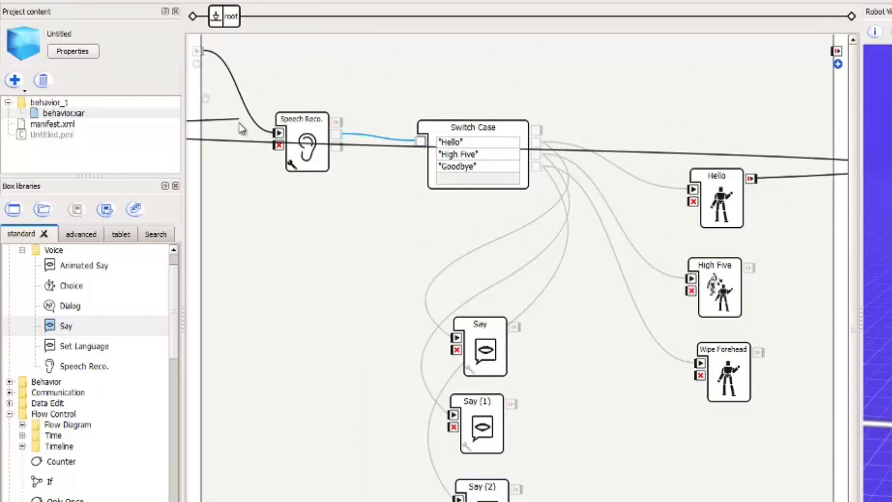
drag(277, 141, 279, 134)
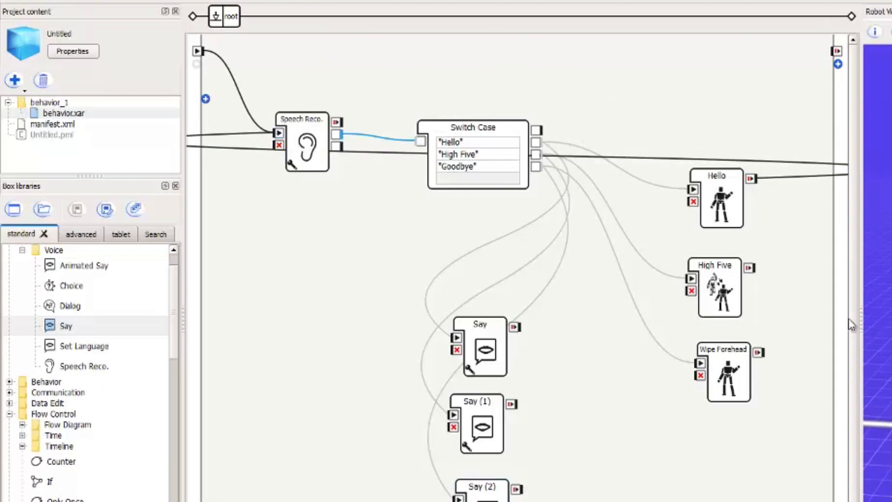
drag(749, 267, 278, 134)
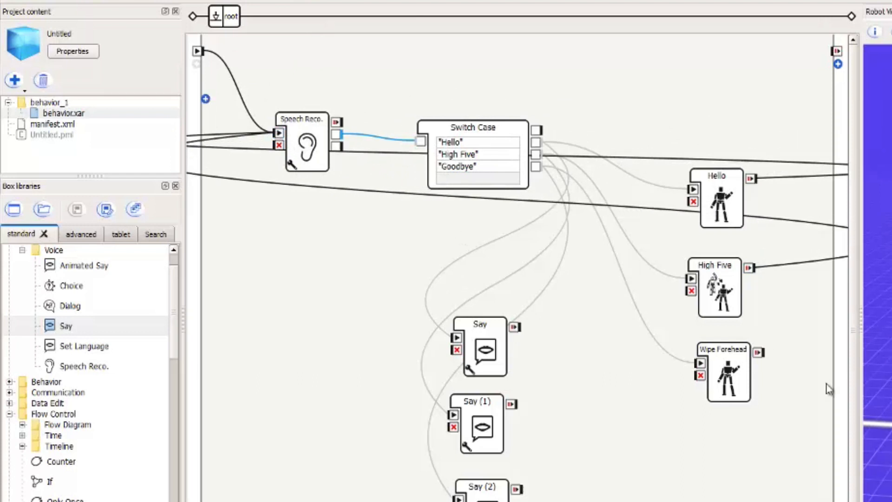
drag(758, 352, 279, 135)
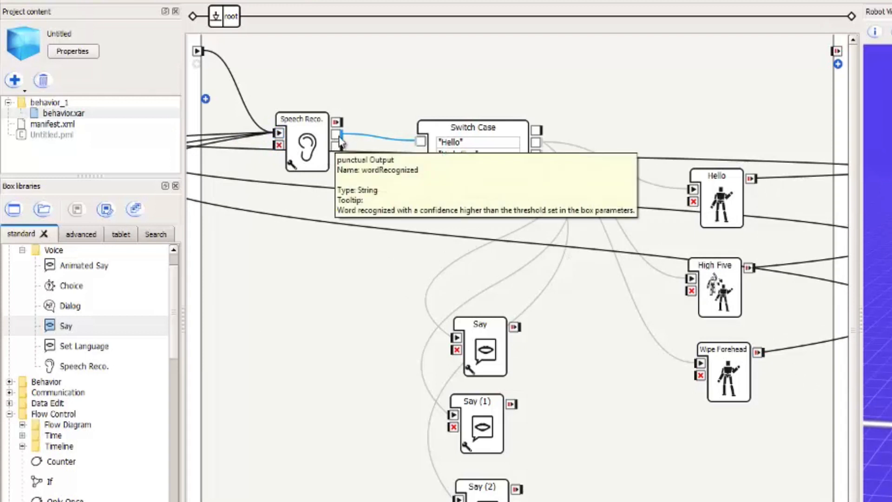
mouse_move(340, 142)
mouse_down()
mouse_move(263, 161)
mouse_move(280, 147)
mouse_up()
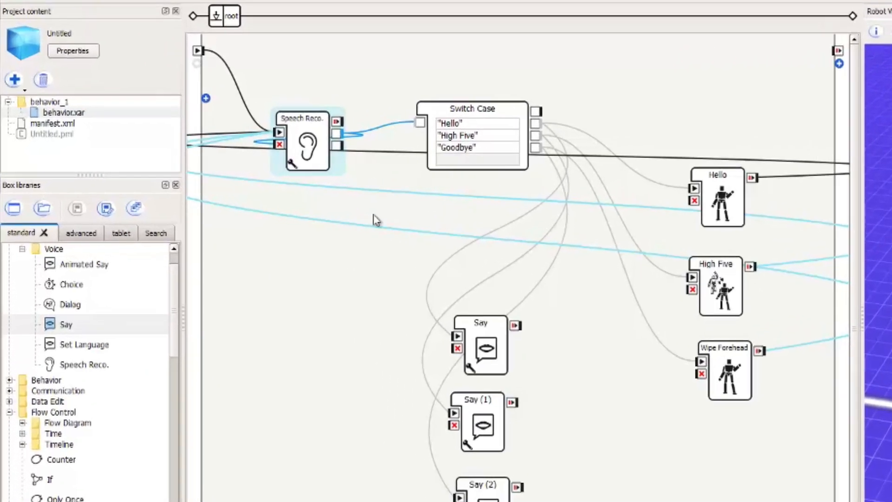
Step: Change the first Switch Case case from Hello to Hi
double_click(447, 124)
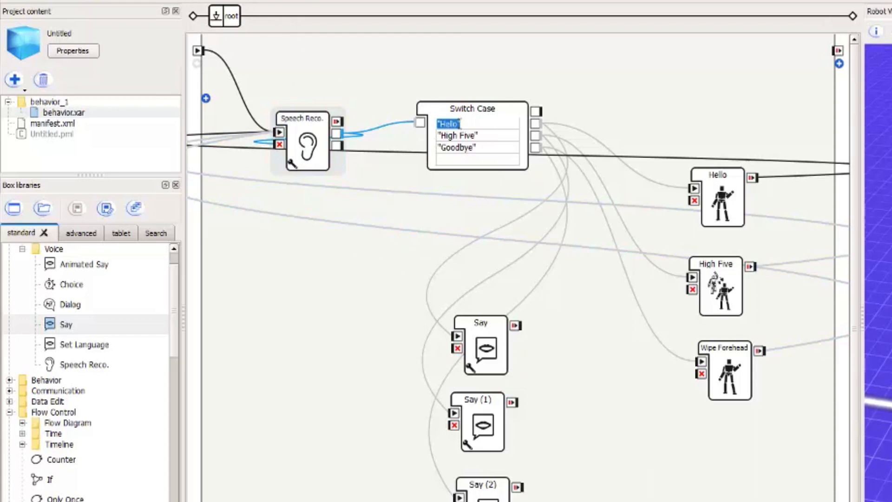
click(453, 127)
key(BackSpace)
key(BackSpace)
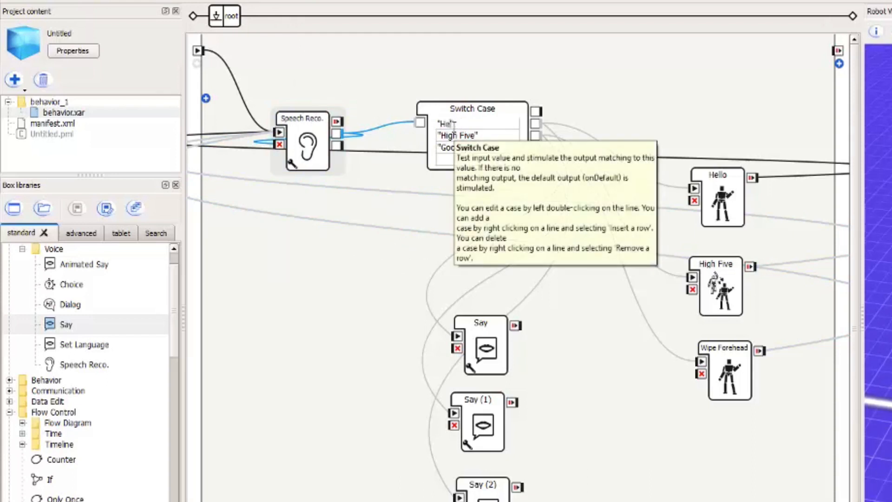
text(i)
key(Return)
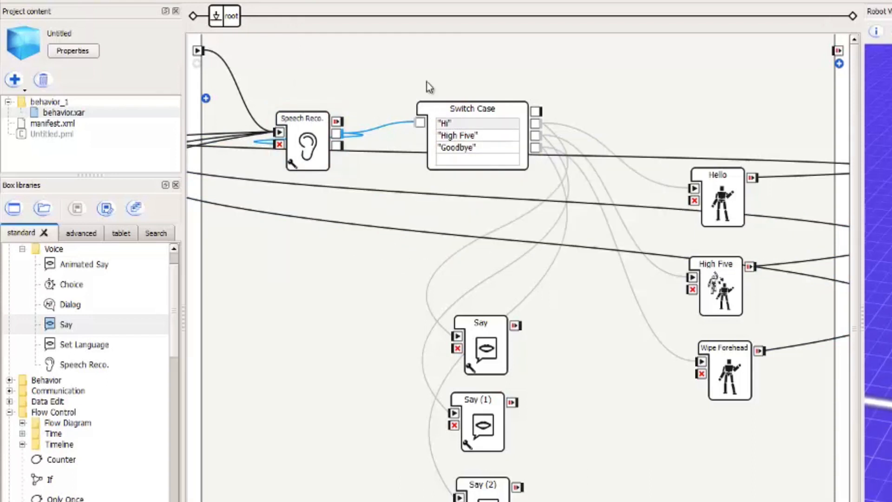
Step: Confirm Speech Reco.'s Hi;High Five;Goodbye parameters and upload the behavior to run it
click(291, 163)
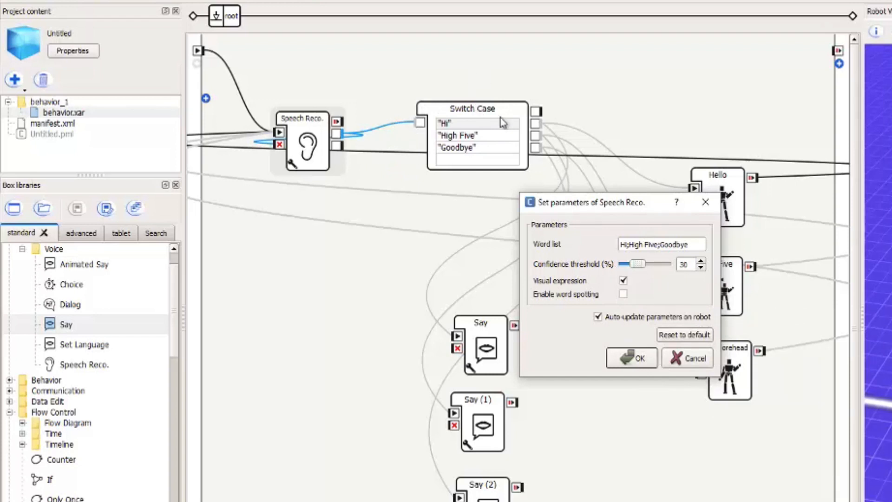
click(631, 360)
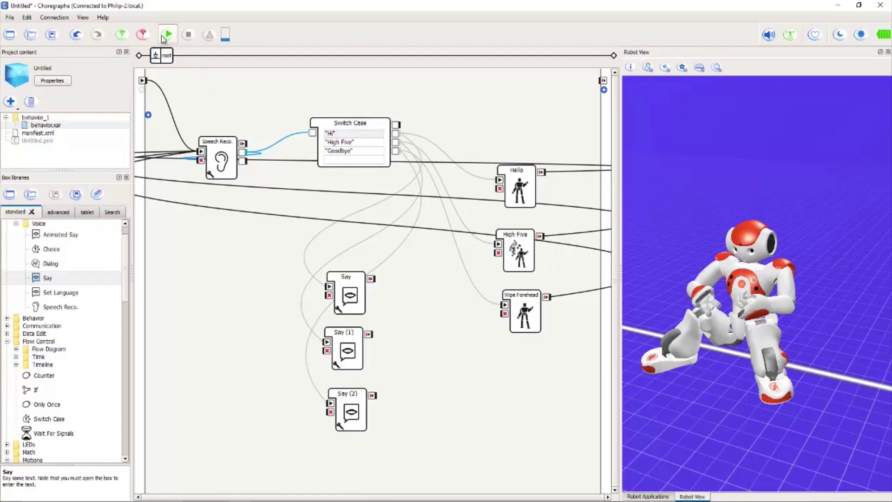
click(167, 35)
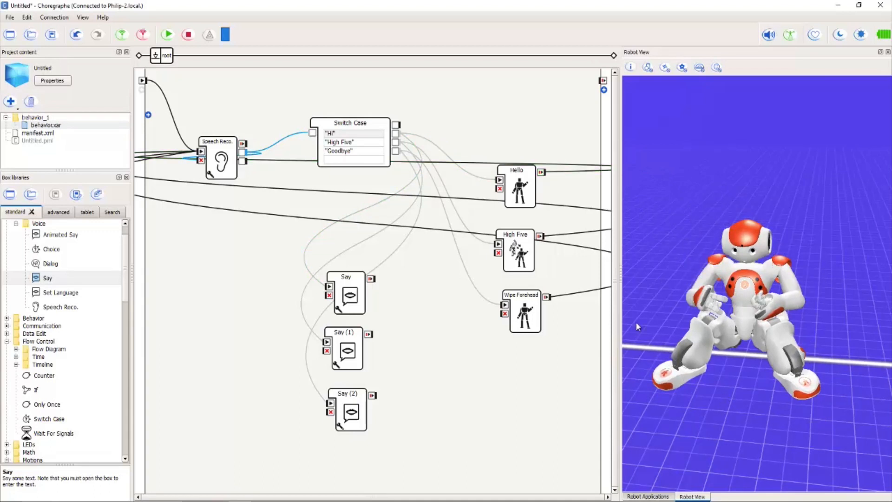
Step: Stop the behavior after the robot's Hello and Goodbye test replies
click(189, 35)
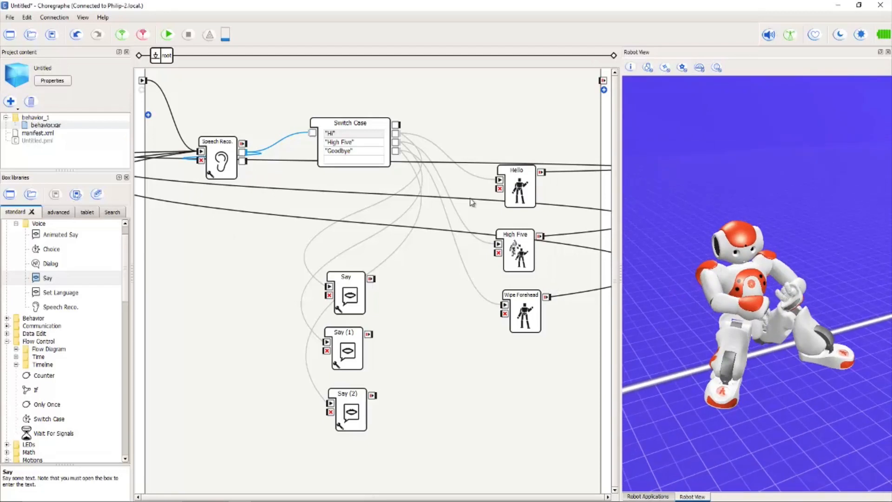
Step: Upload and run the behavior on the robot a second time
click(168, 35)
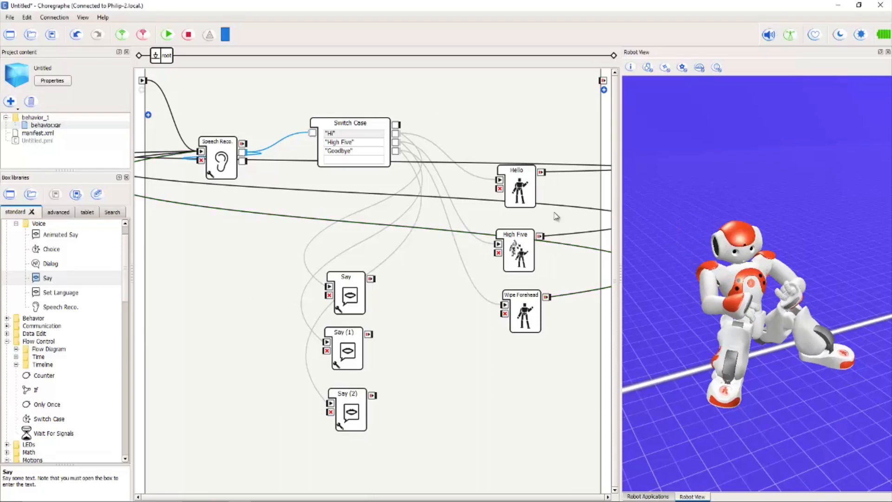
Step: Stop the behavior after its second test run
click(187, 36)
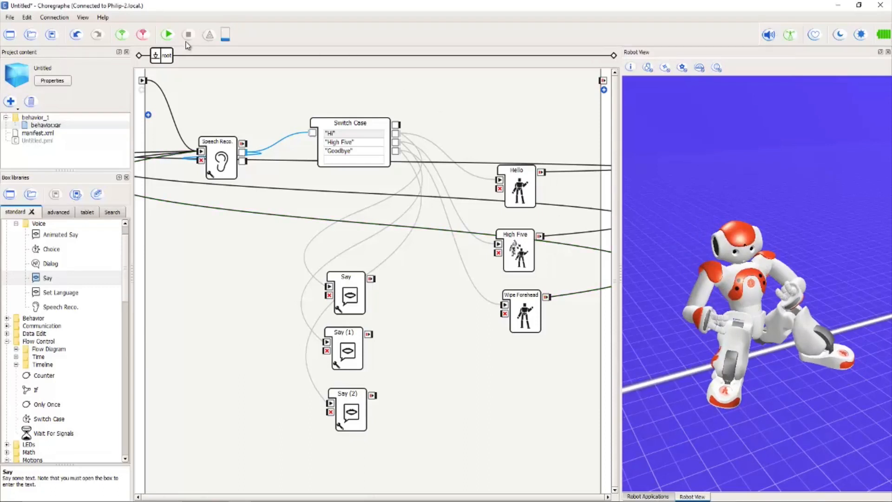